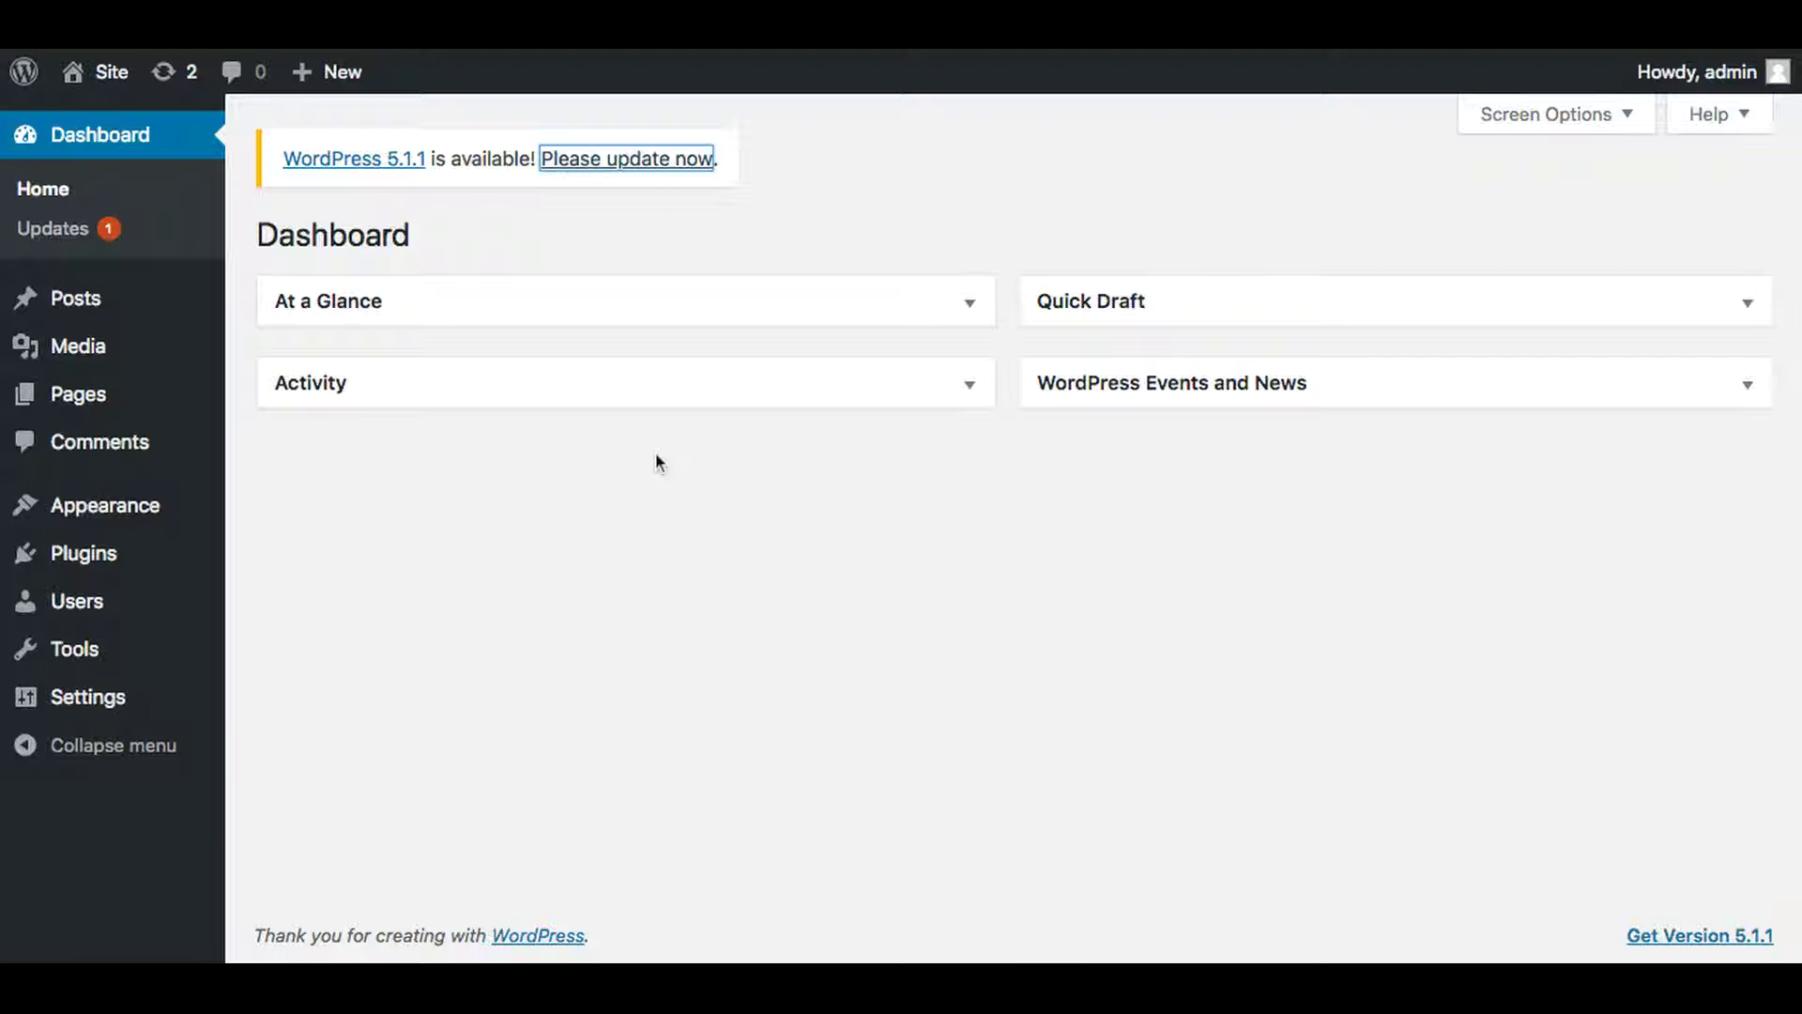
# Step: Open the WordPress updates page and review the core, plugin and theme updates on offer
pyautogui.press('Return')
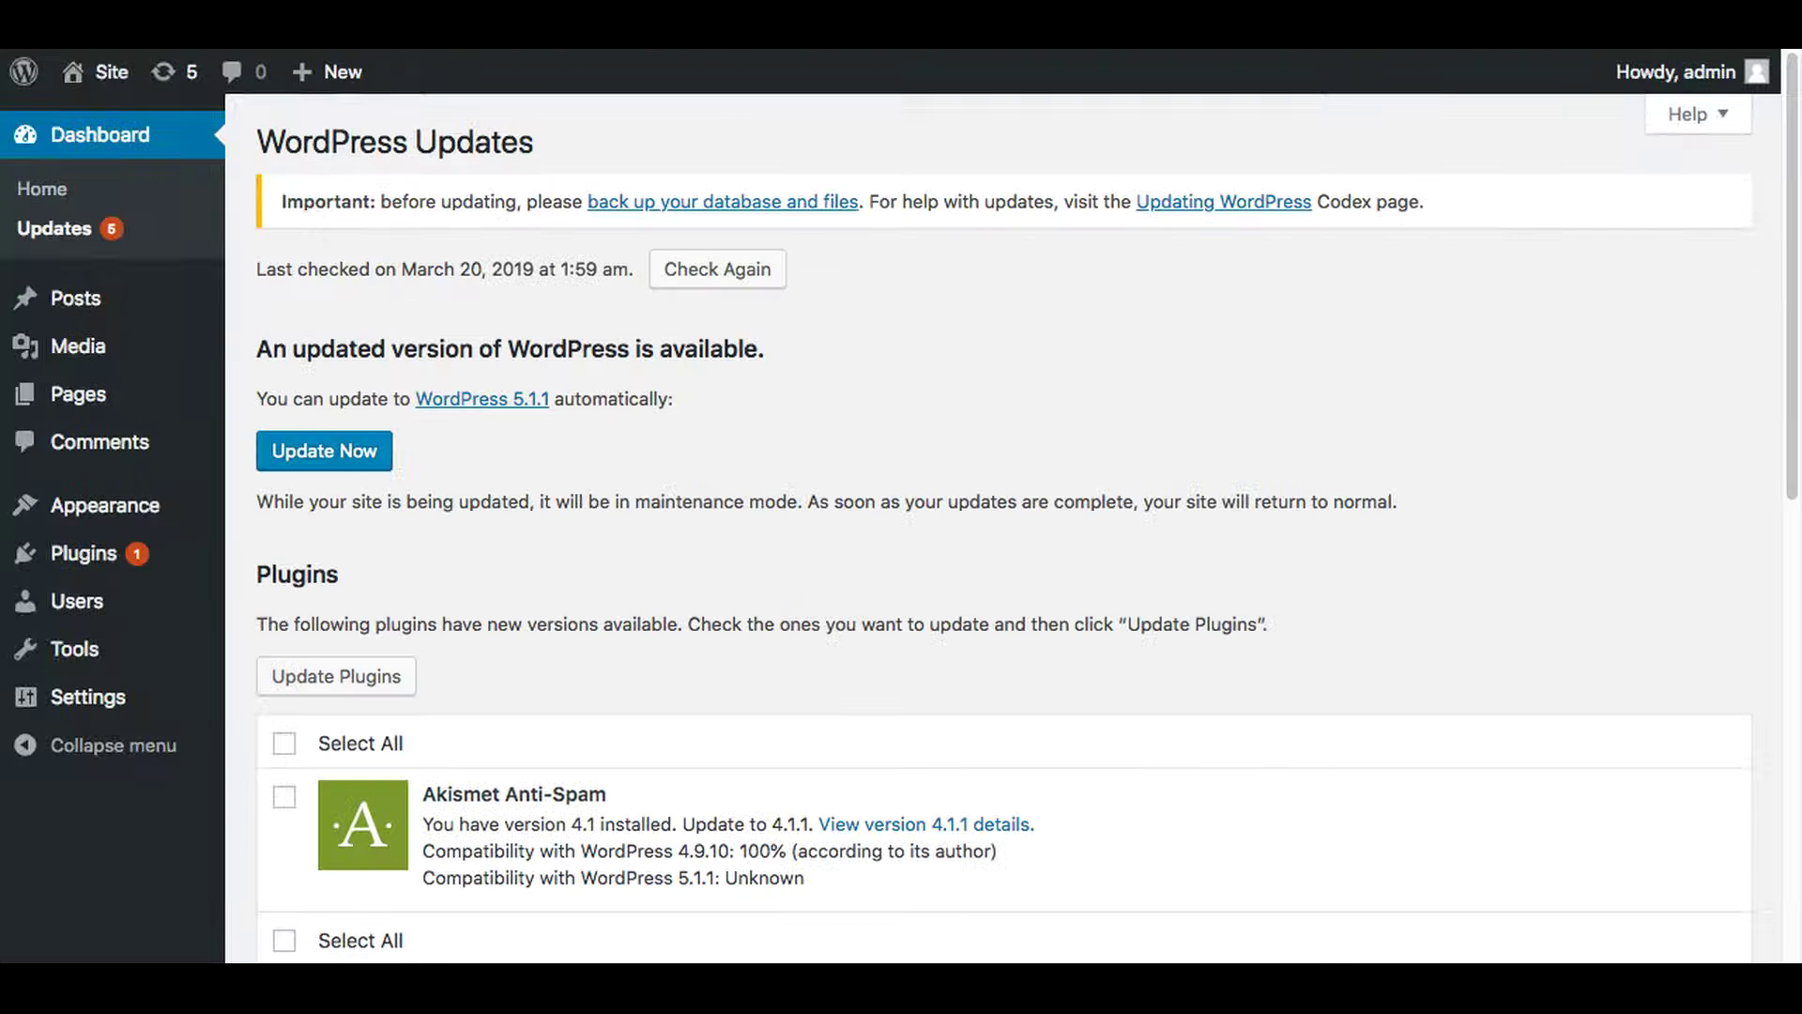
pyautogui.scroll(-3, 662, 489)
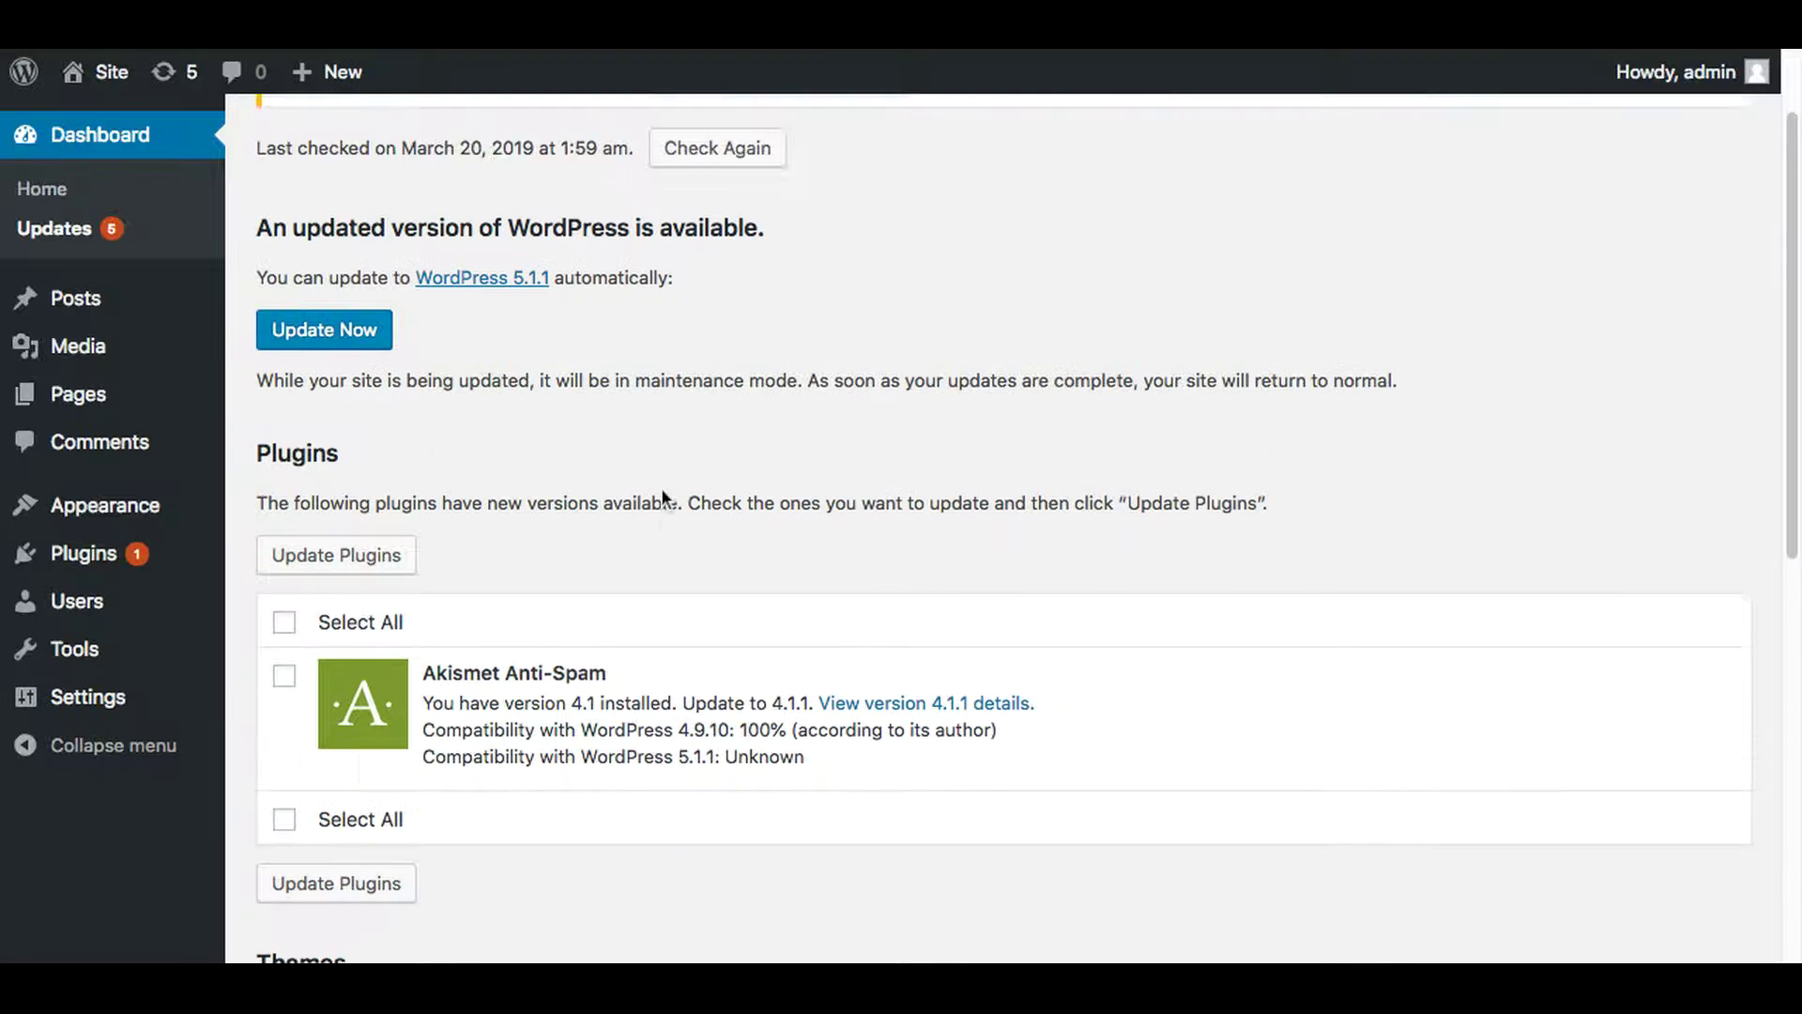
pyautogui.scroll(3, 663, 489)
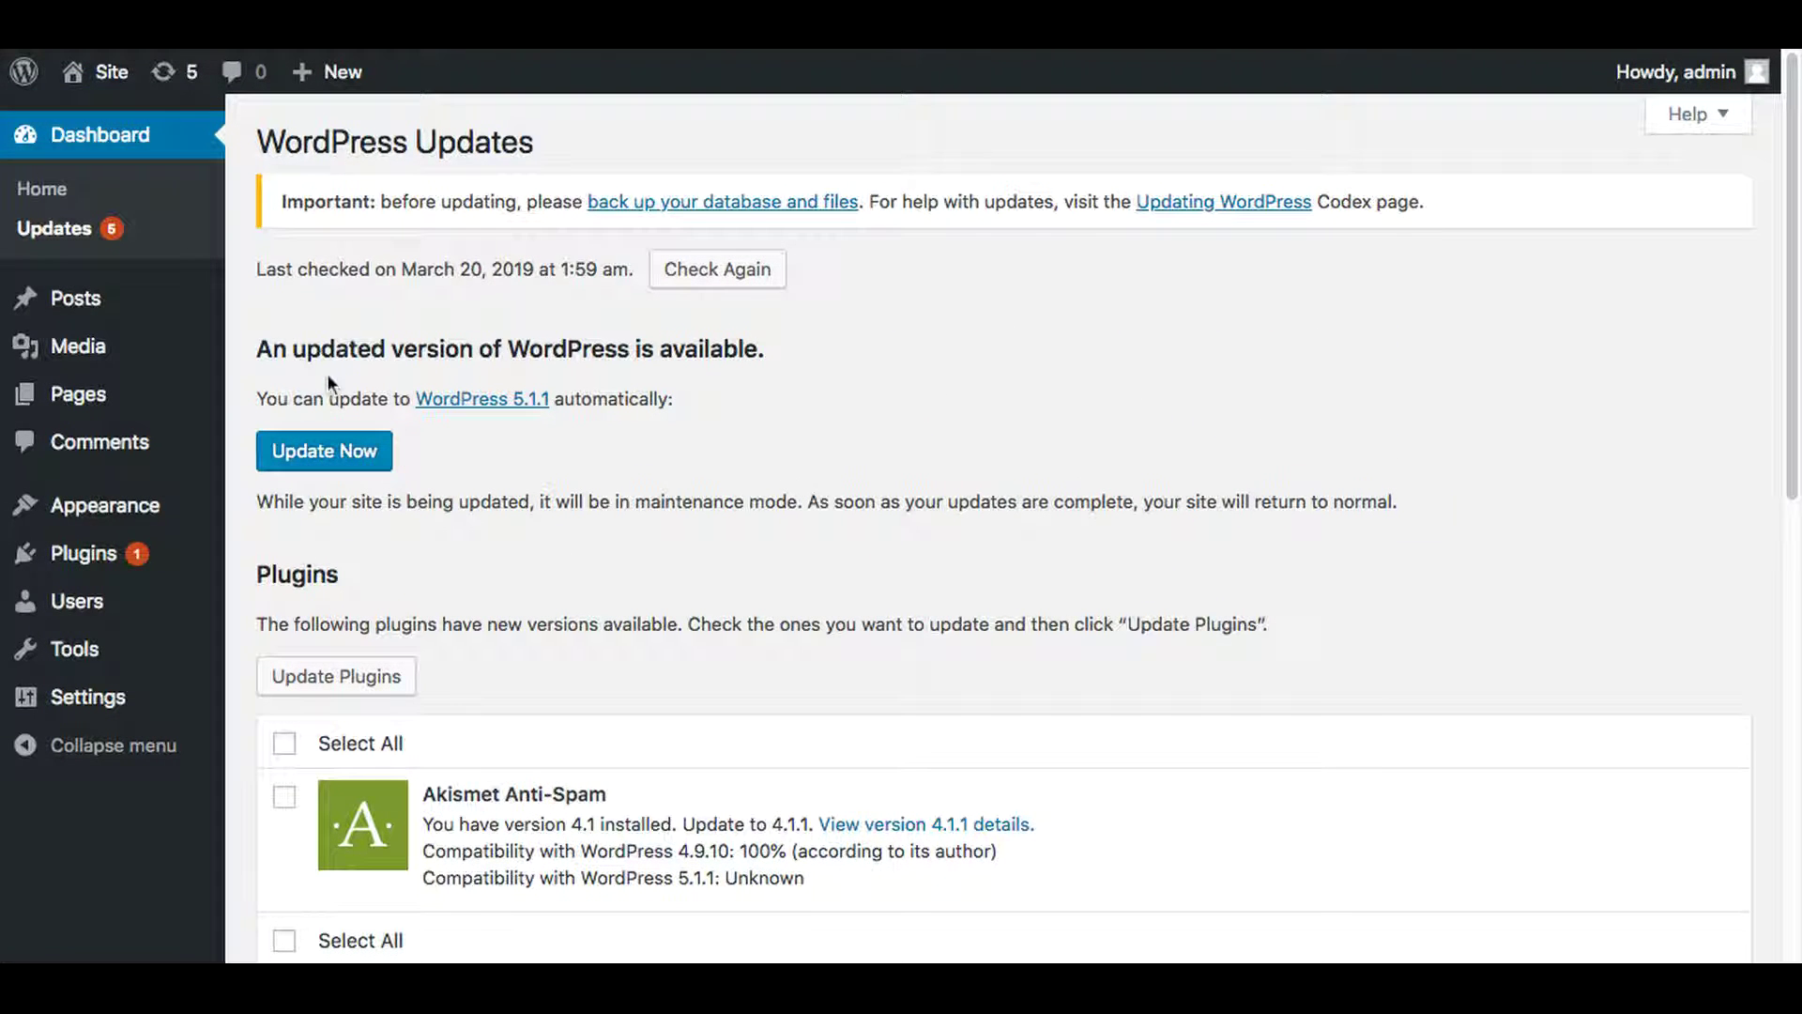
pyautogui.tripleClick(251, 353)
pyautogui.hotkey('shift', 'Down')
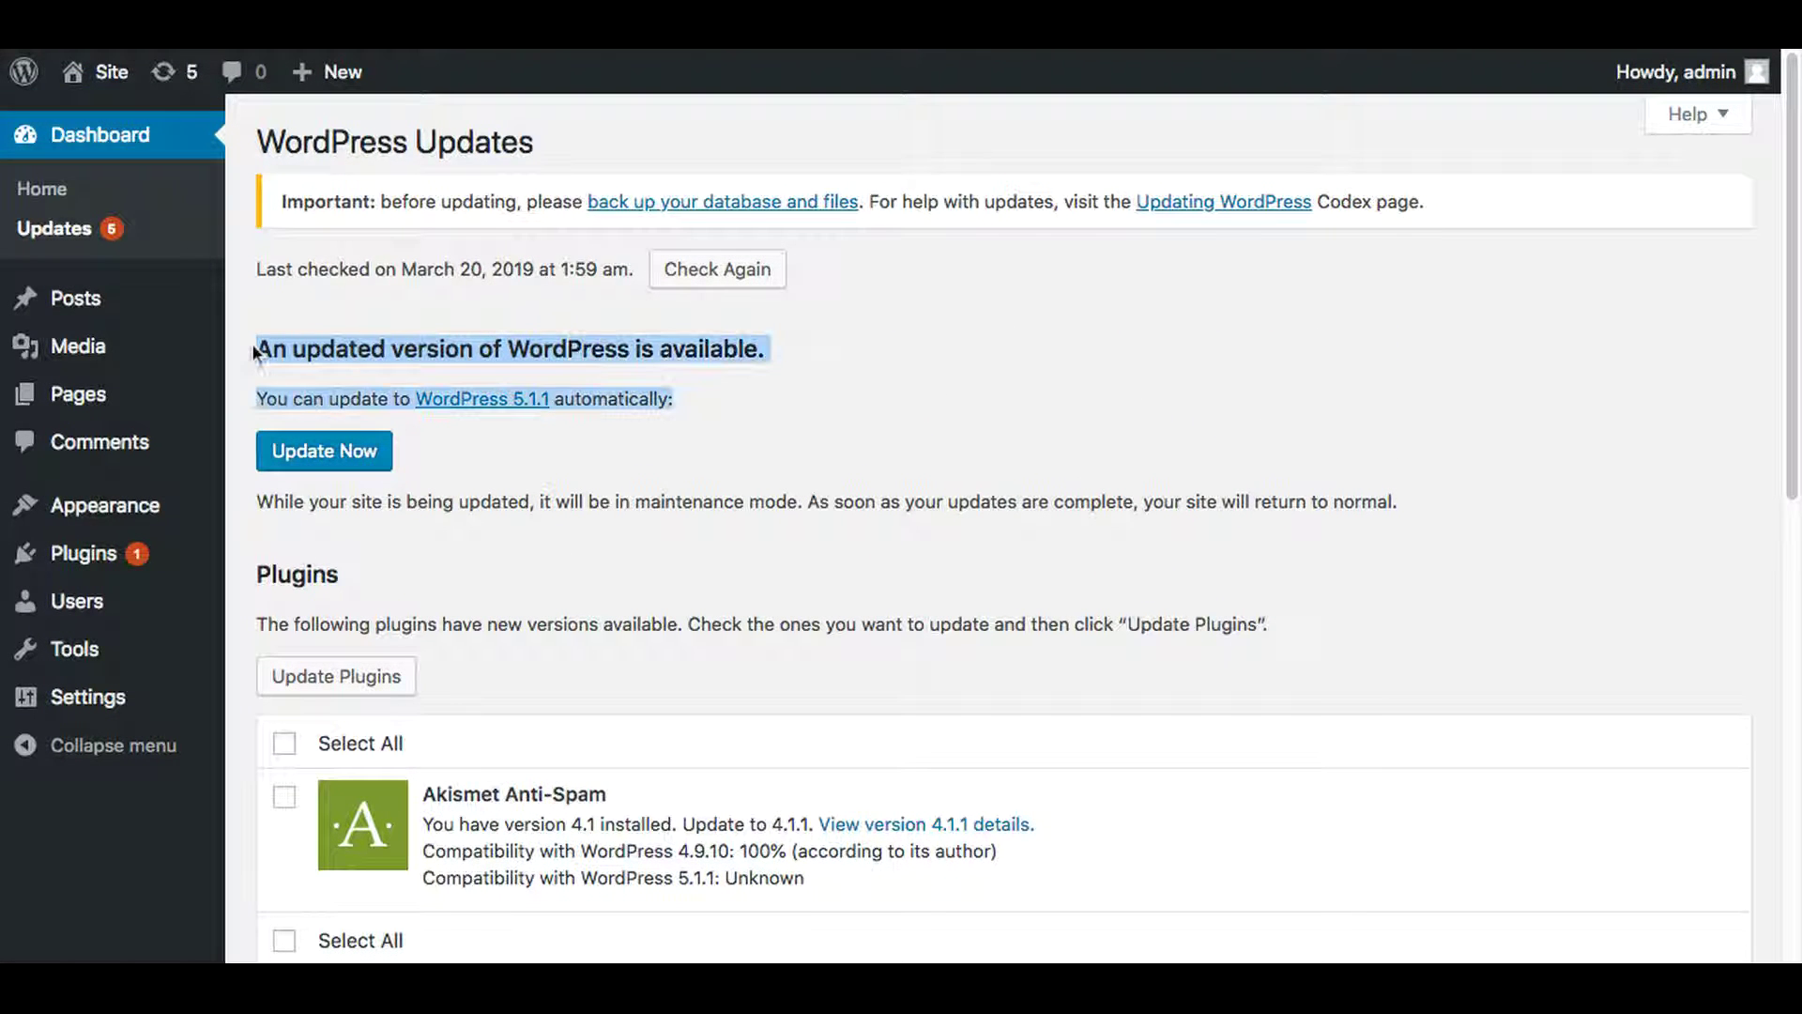
pyautogui.click(713, 480)
pyautogui.tripleClick(260, 504)
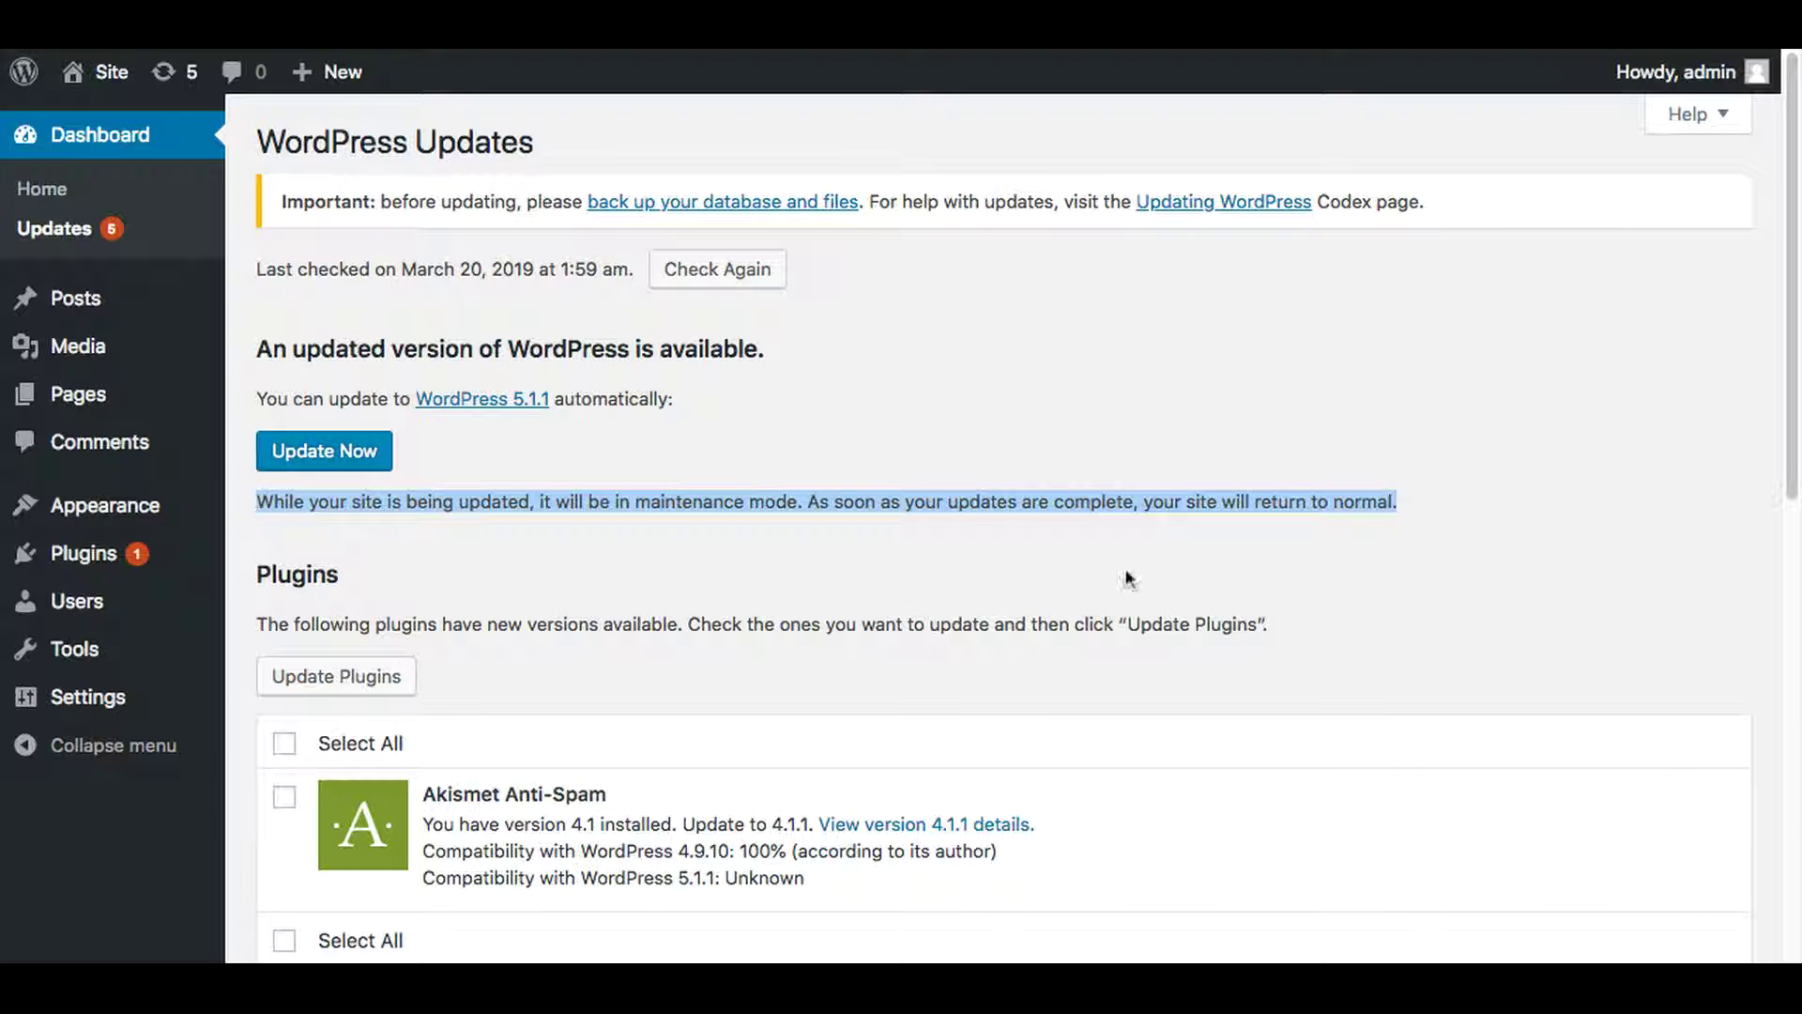
pyautogui.click(900, 562)
pyautogui.scroll(-3, 751, 565)
pyautogui.scroll(-3, 707, 568)
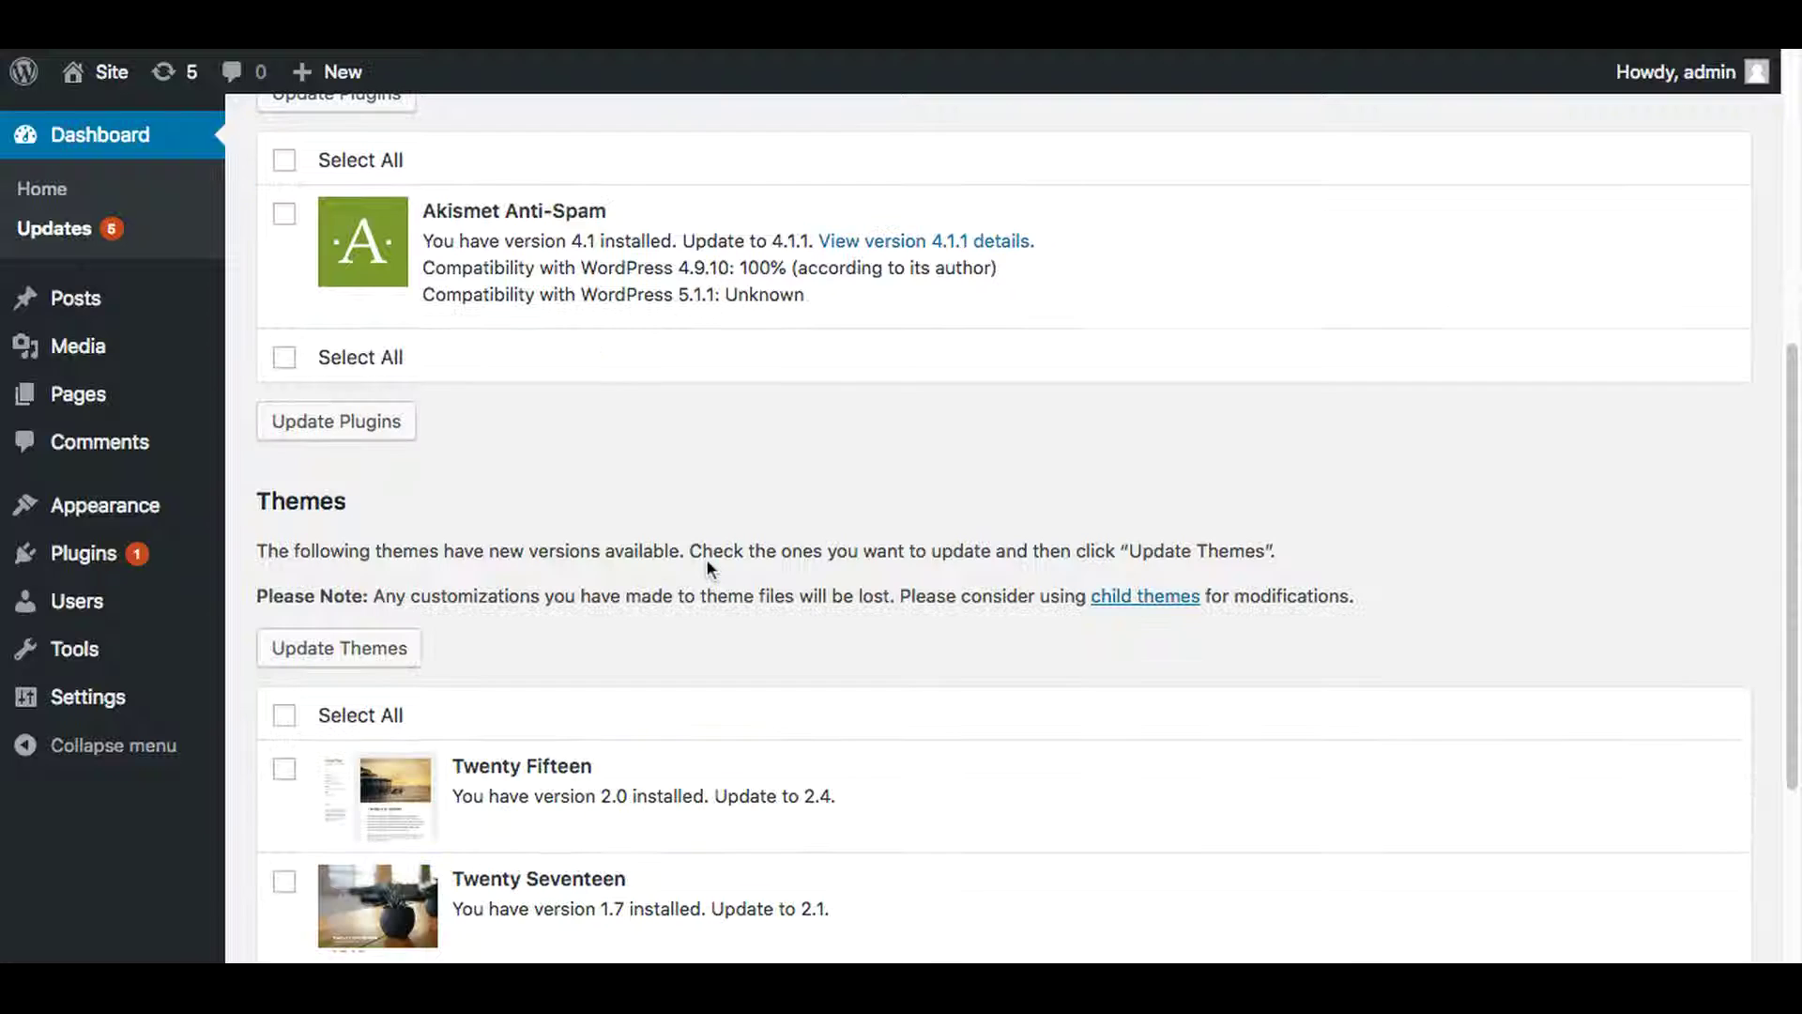
pyautogui.scroll(-4, 707, 558)
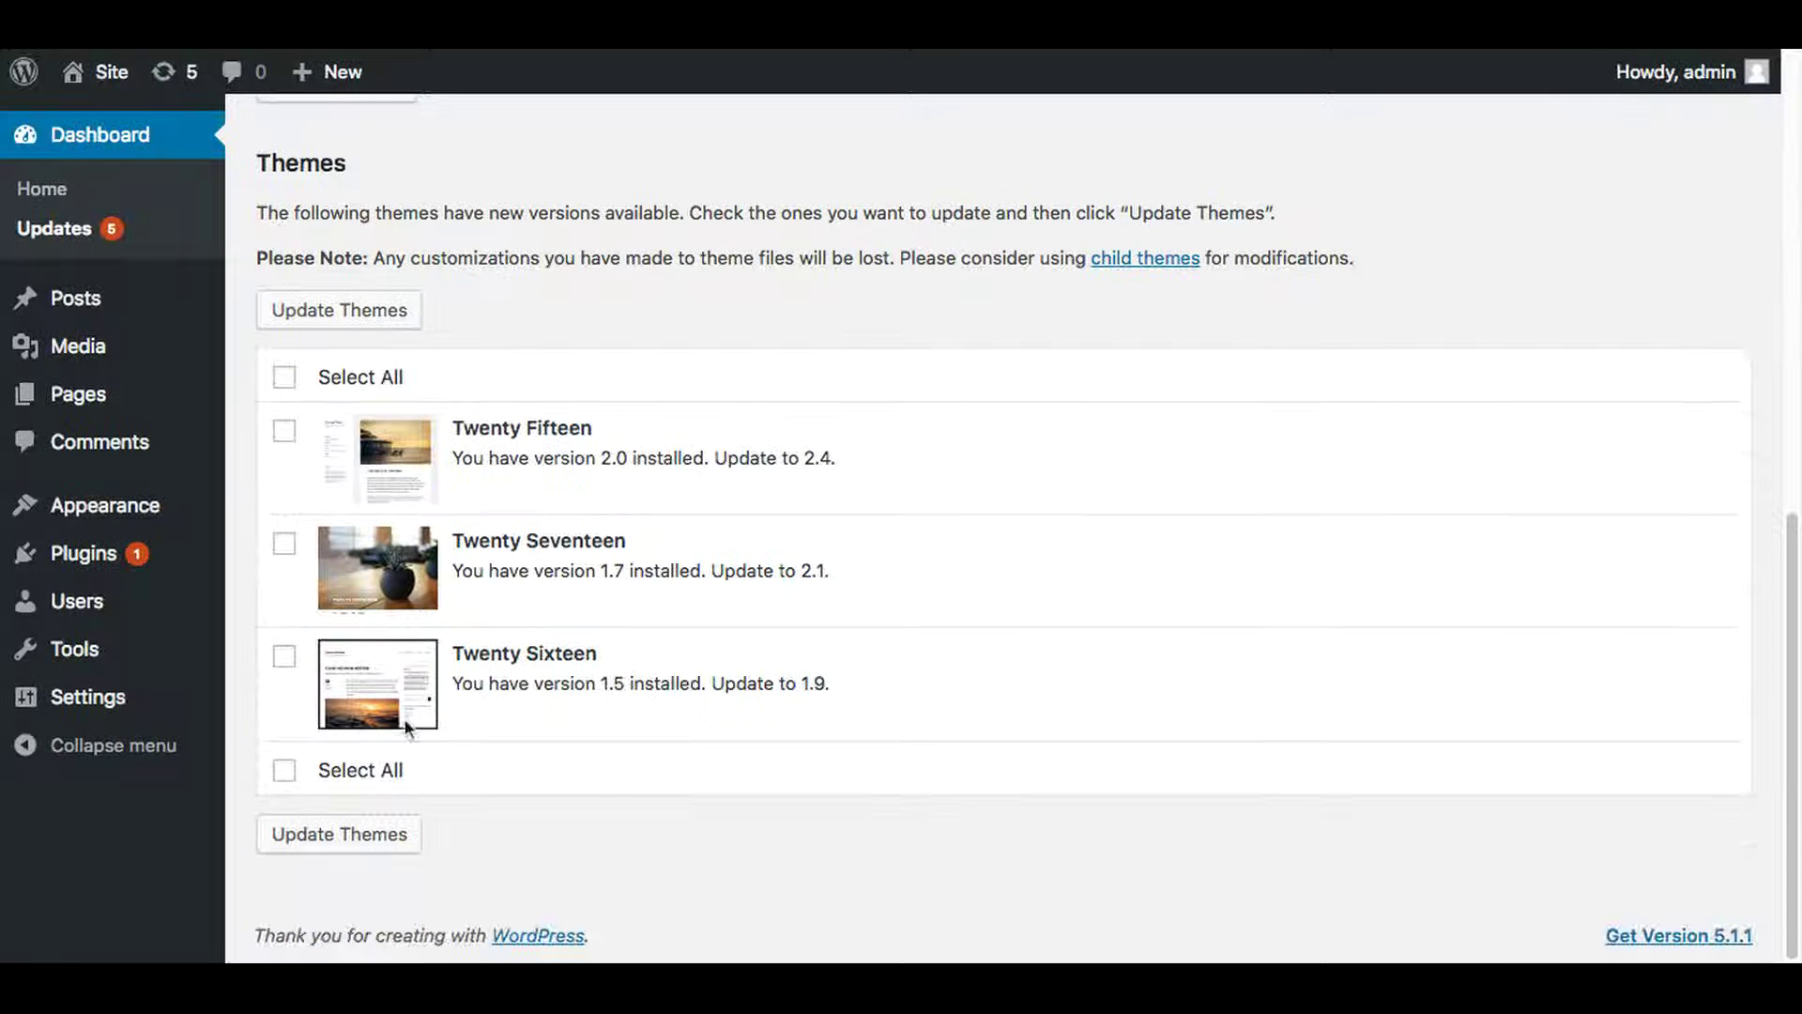
# Step: Update the site's WordPress core to version 5.1.1 with the automatic update
pyautogui.scroll(1, 700, 775)
pyautogui.scroll(1, 701, 777)
pyautogui.scroll(10, 701, 777)
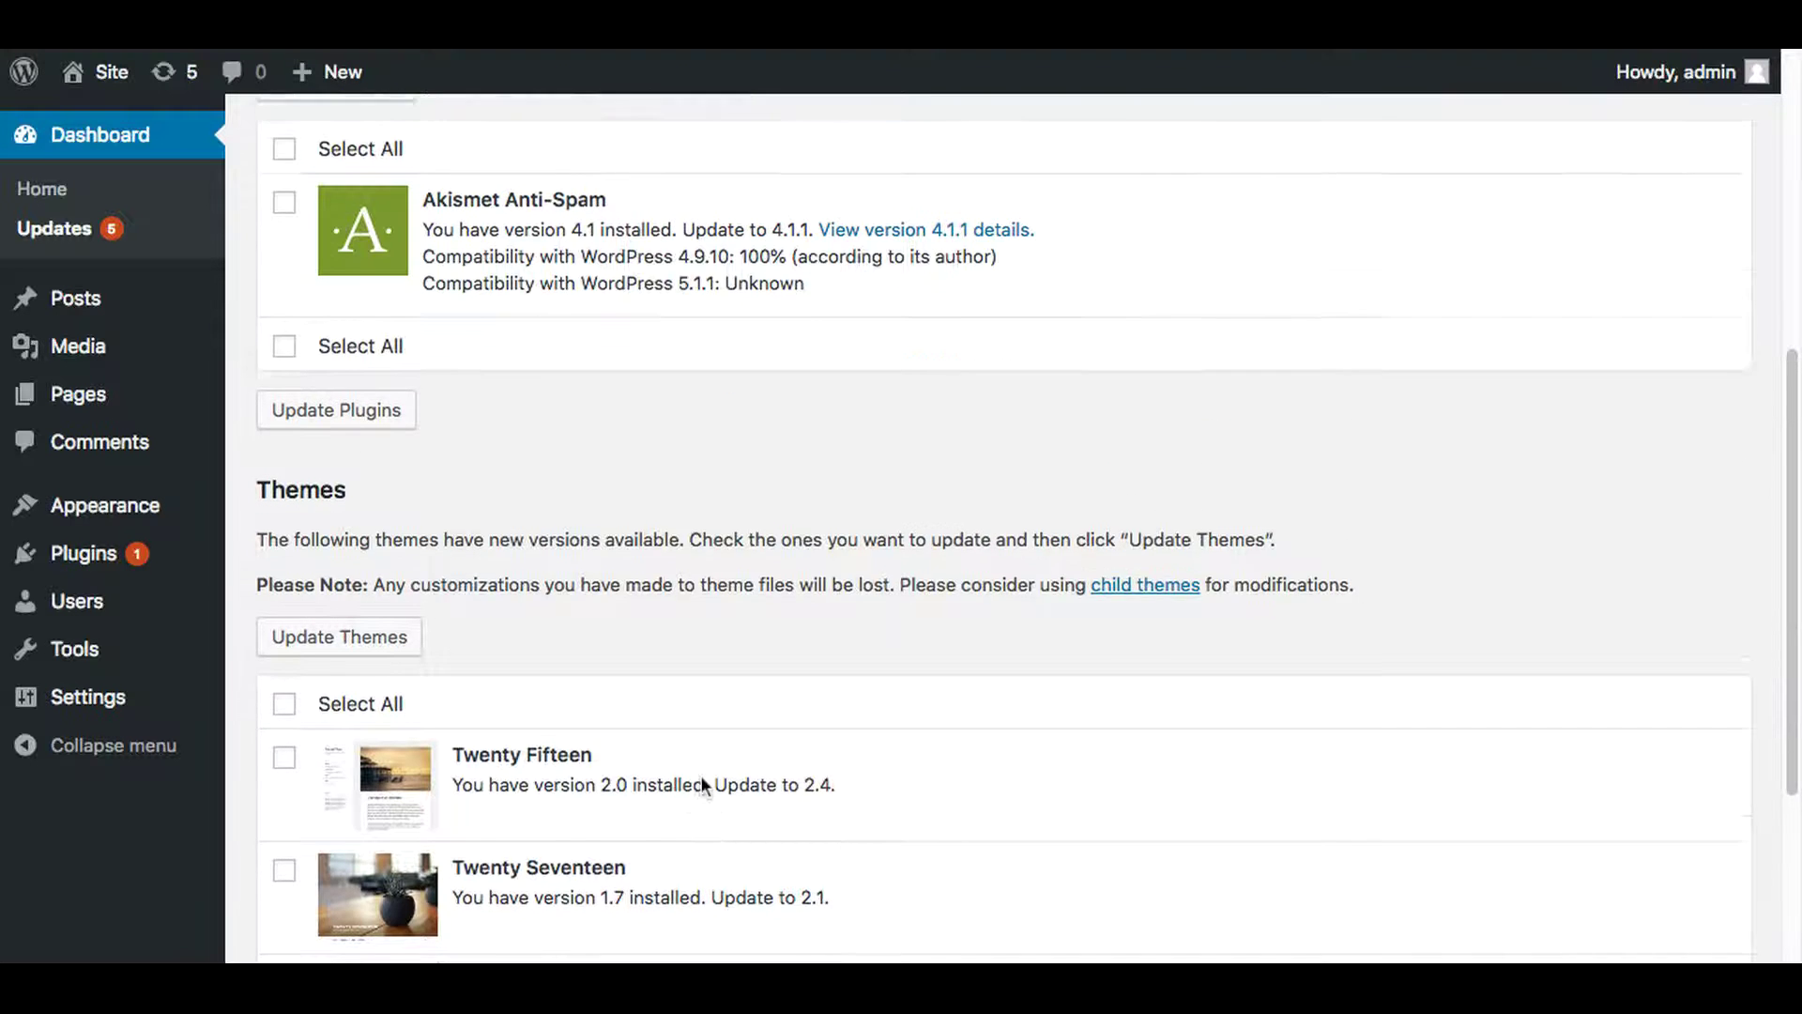
pyautogui.scroll(3, 701, 777)
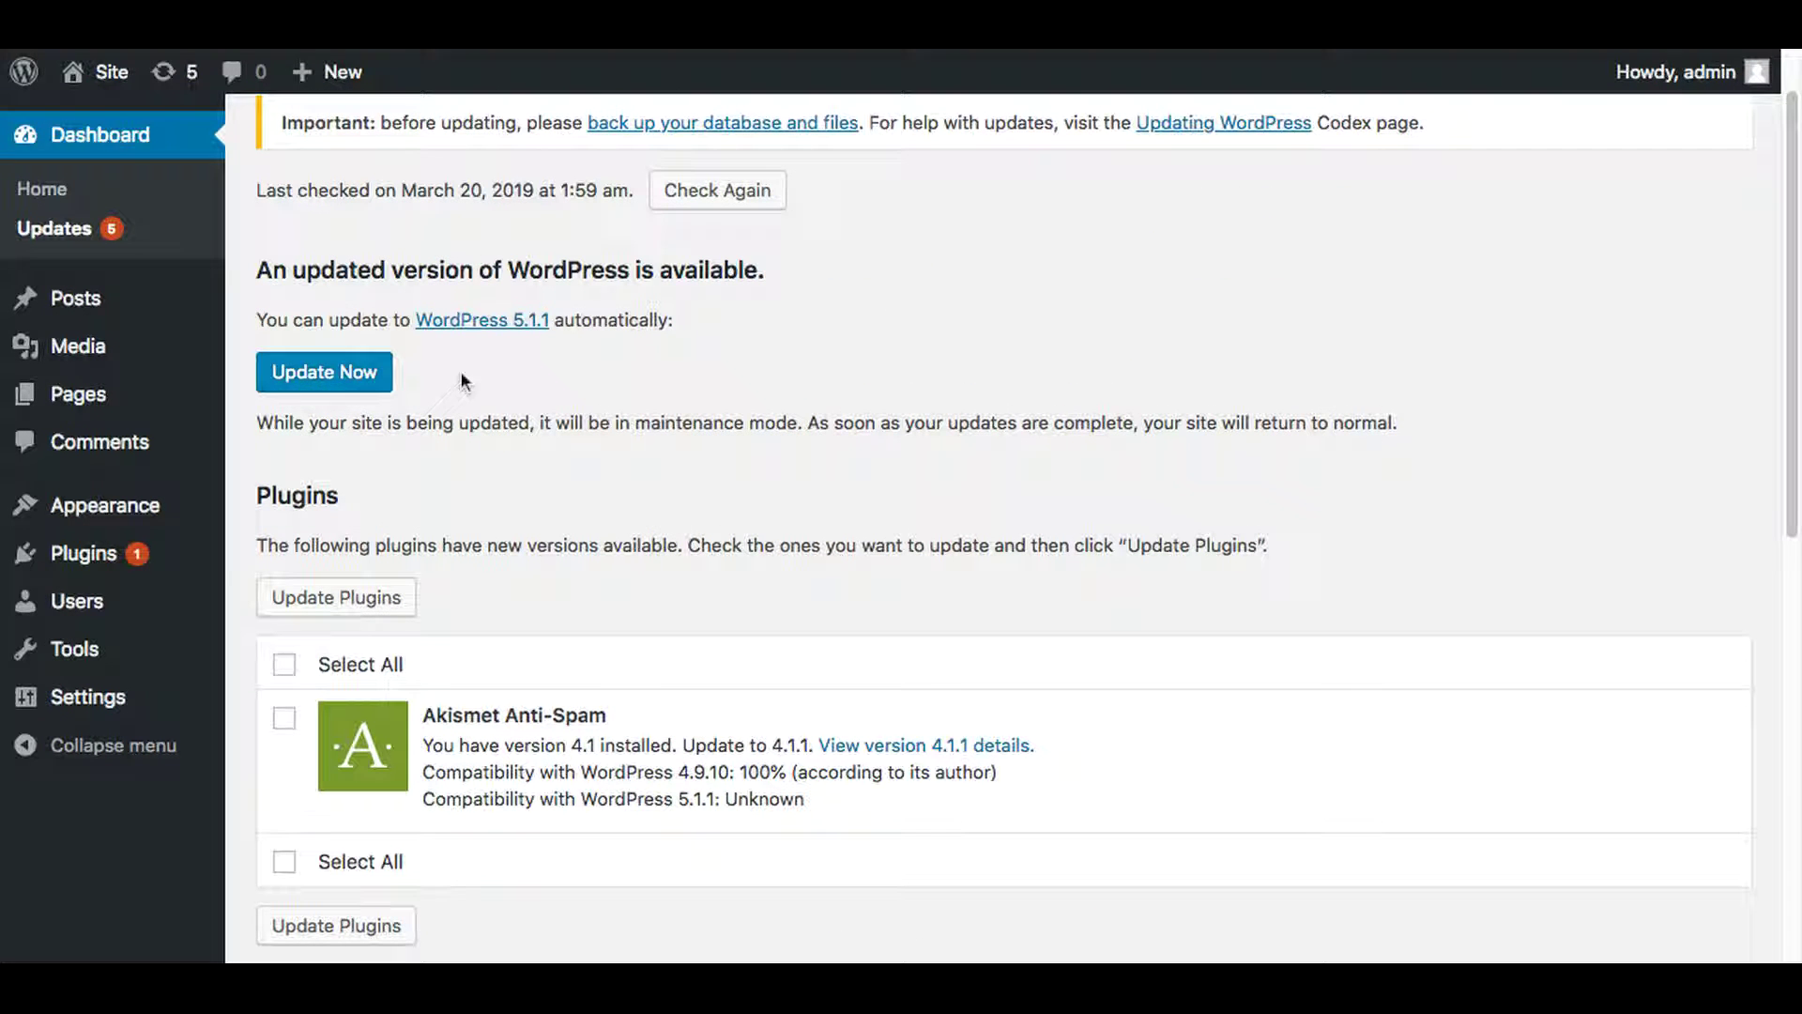
pyautogui.click(359, 376)
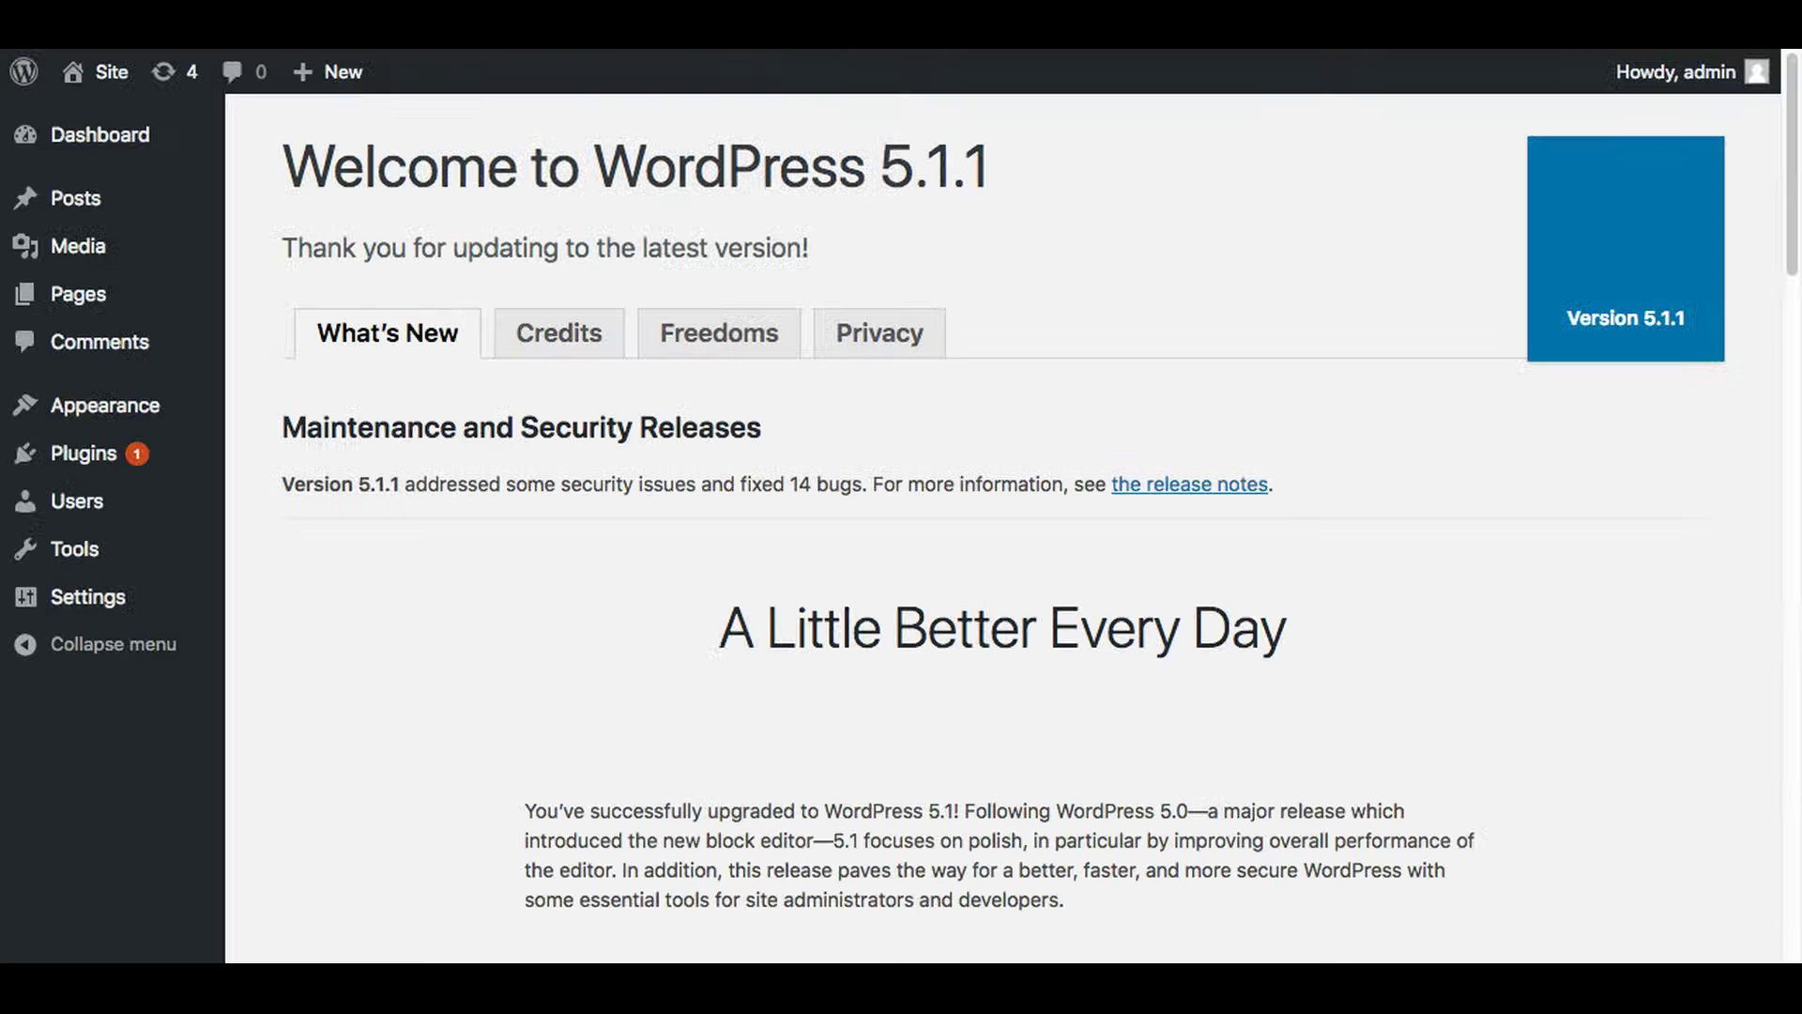
# Step: Read through the What's New page of WordPress 5.1.1 down to the Keep it Classic section
pyautogui.scroll(-2, 666, 571)
pyautogui.scroll(-1, 666, 571)
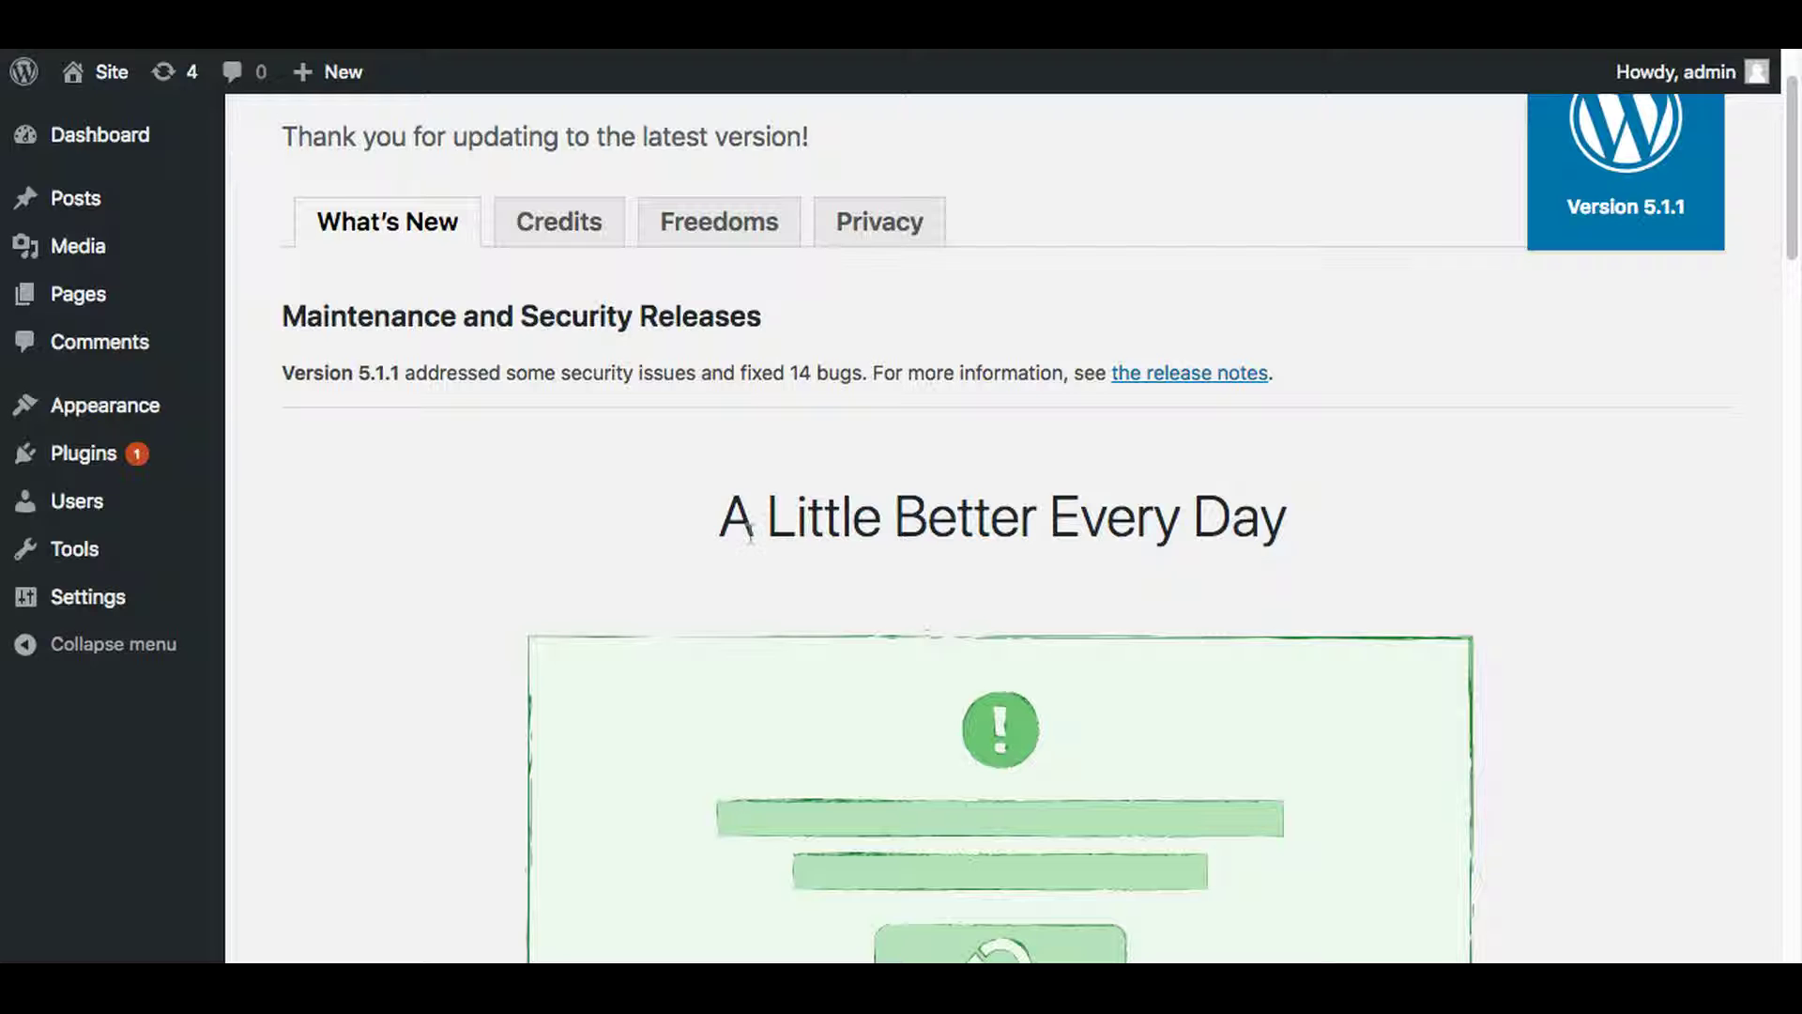
pyautogui.scroll(-10, 750, 532)
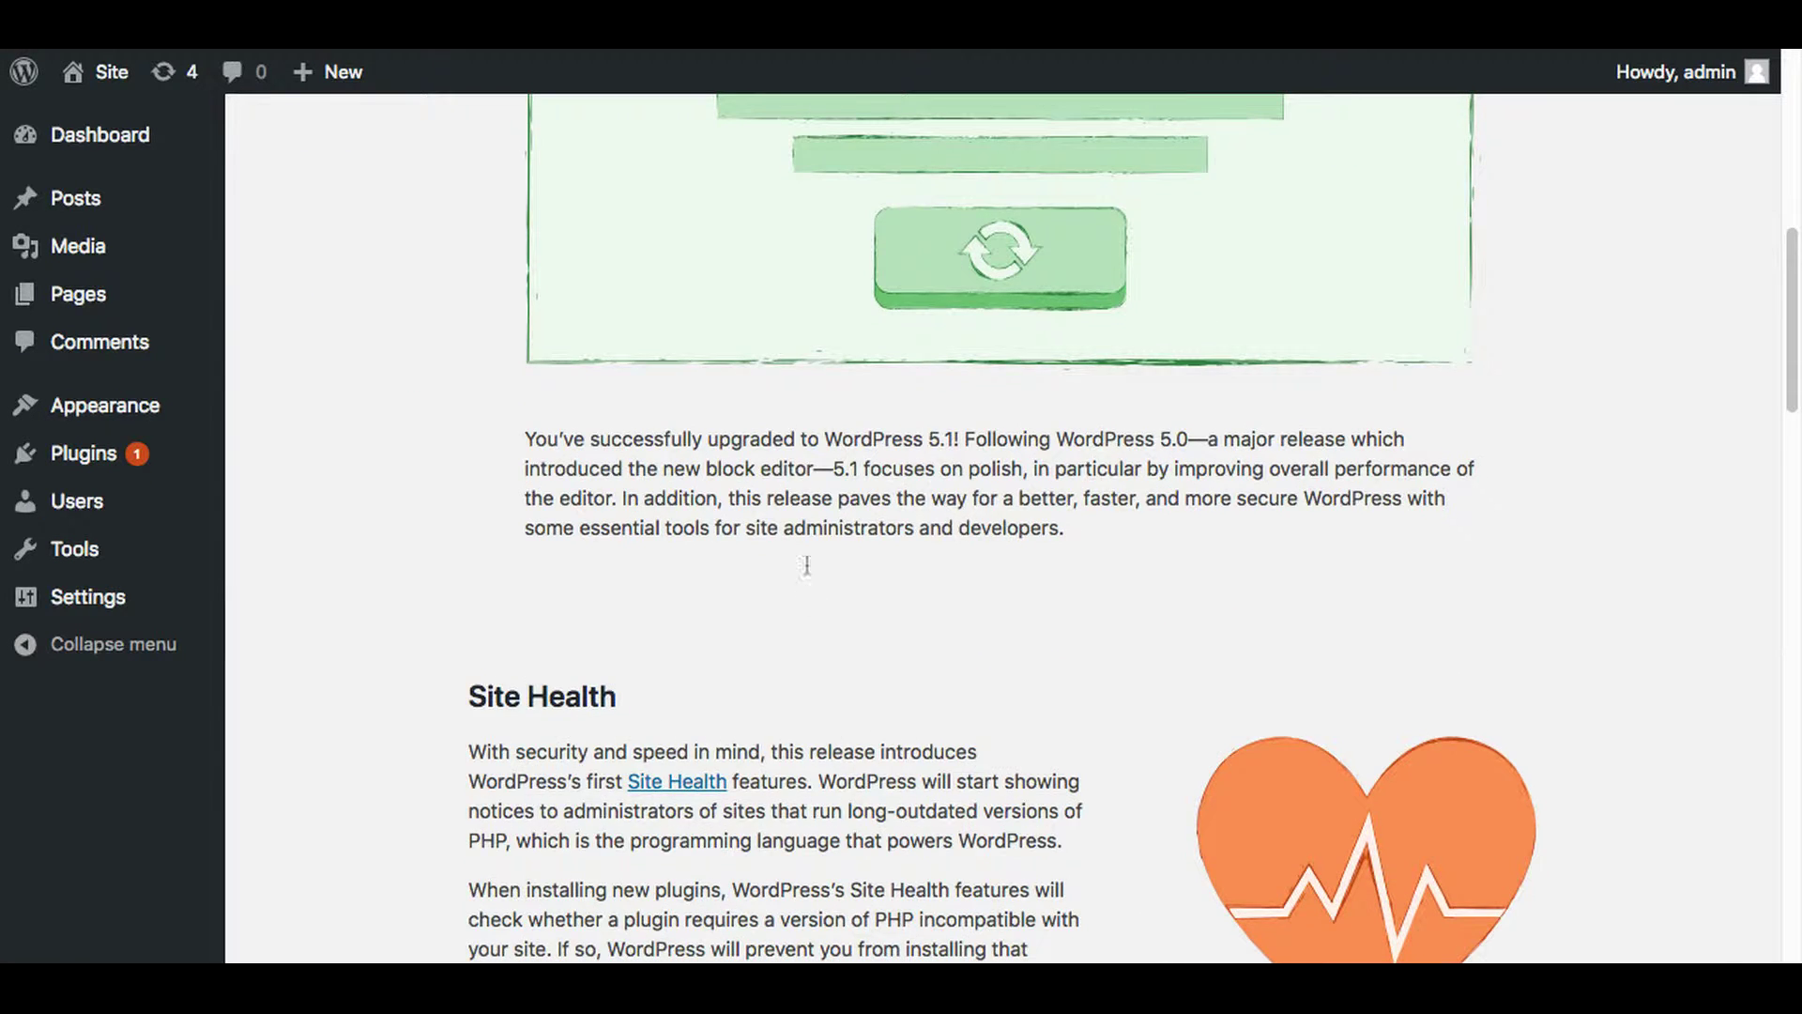
pyautogui.scroll(-10, 945, 250)
pyautogui.scroll(3, 808, 602)
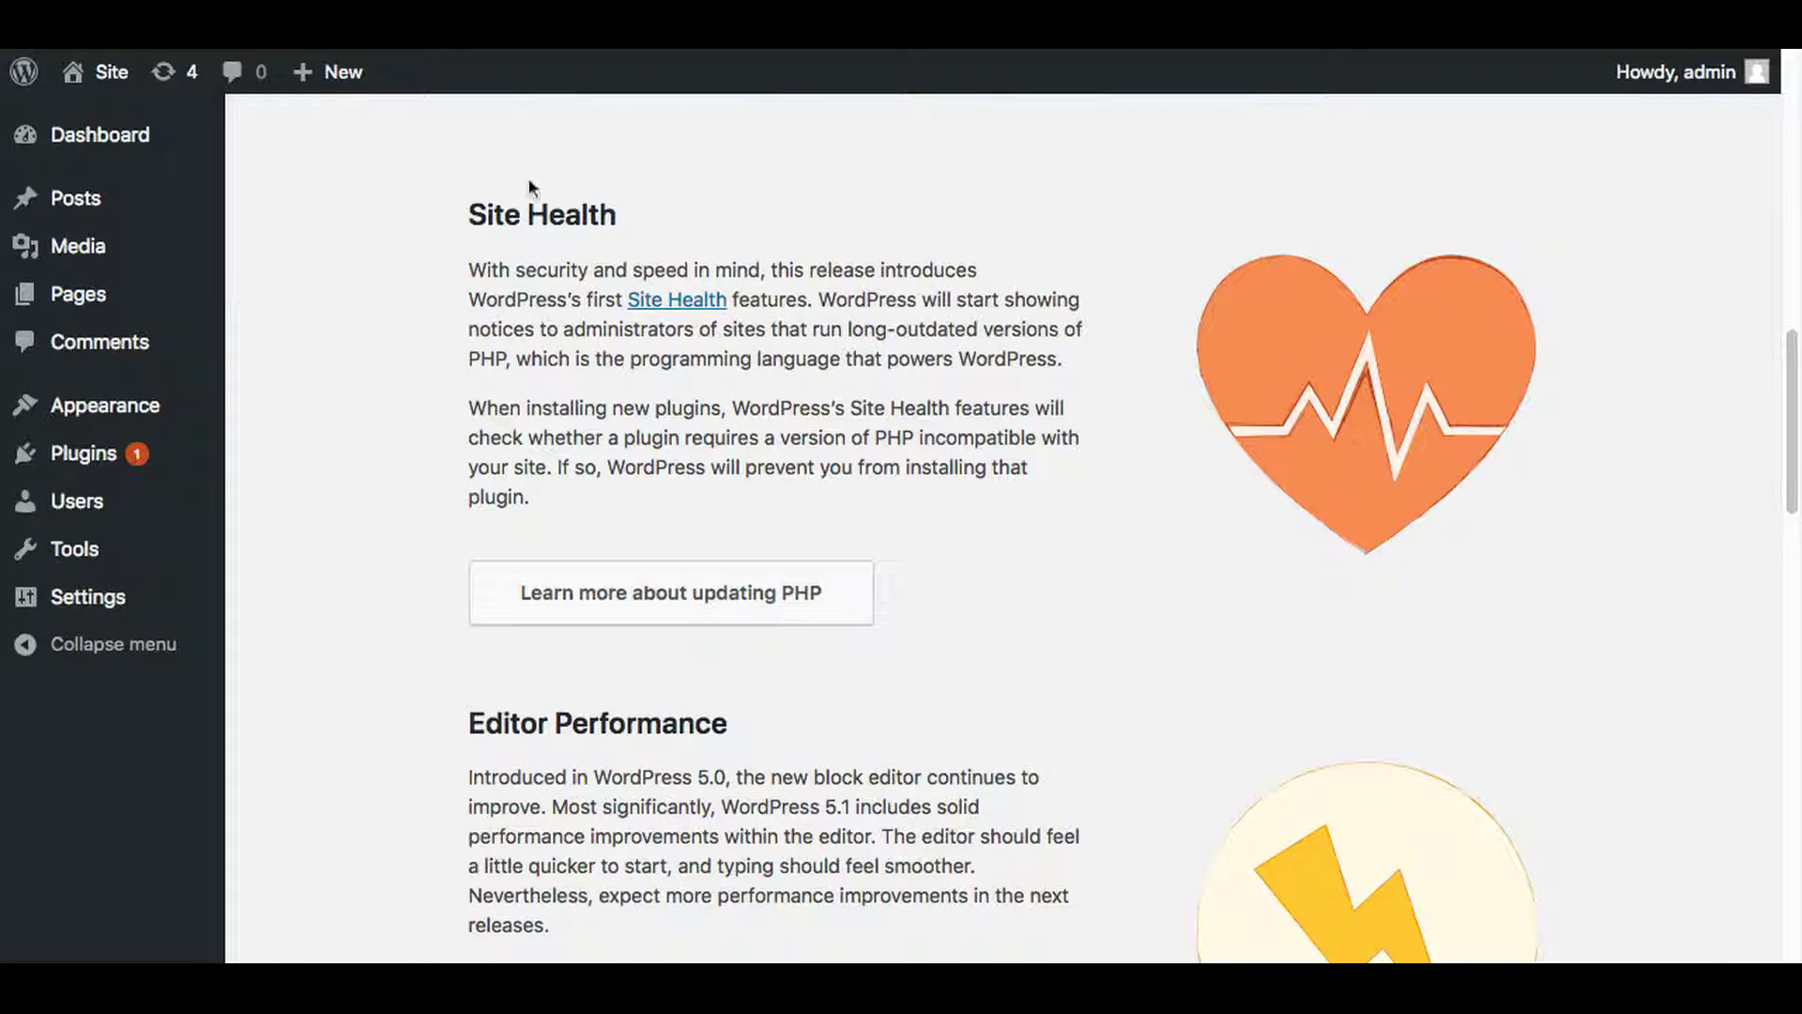
pyautogui.scroll(-4, 645, 569)
pyautogui.scroll(-7, 976, 602)
pyautogui.scroll(-2, 988, 591)
pyautogui.scroll(-10, 985, 594)
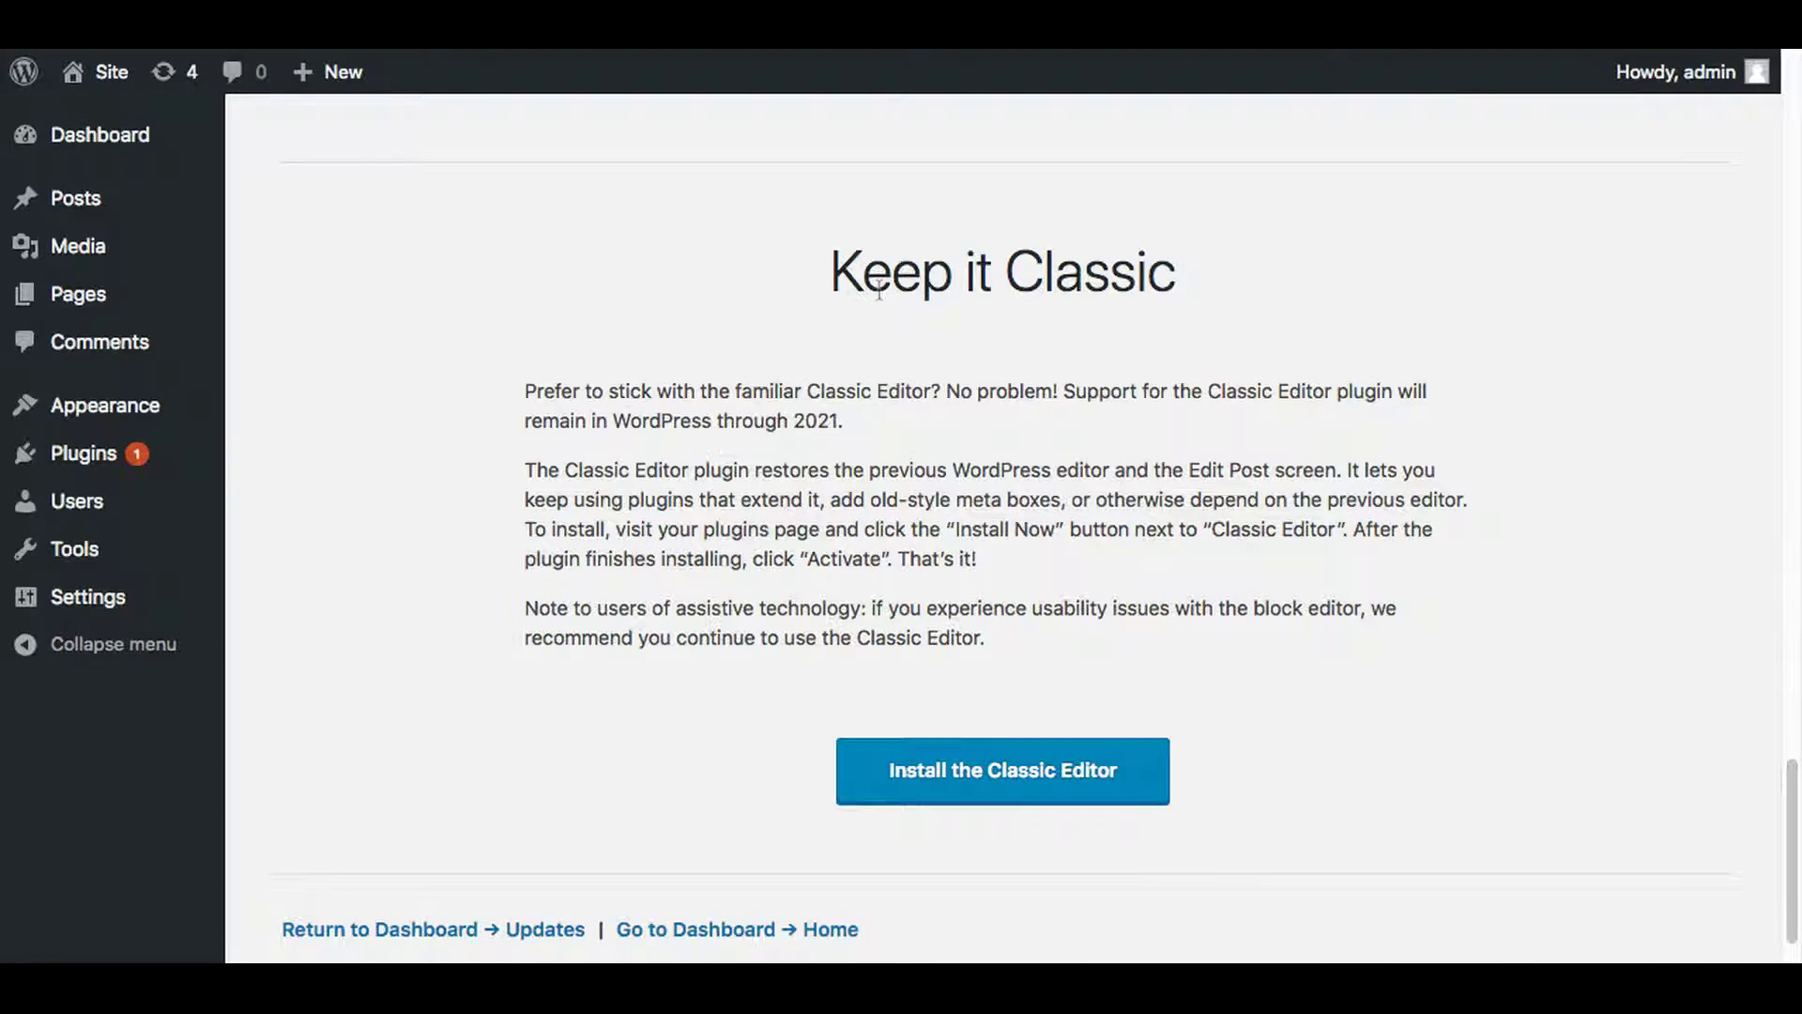
# Step: Install the Classic Editor plugin offered under Keep it Classic, activate it and check its entry among the installed plugins
pyautogui.doubleClick(891, 281)
pyautogui.moveTo(891, 282); pyautogui.dragTo(1105, 283)
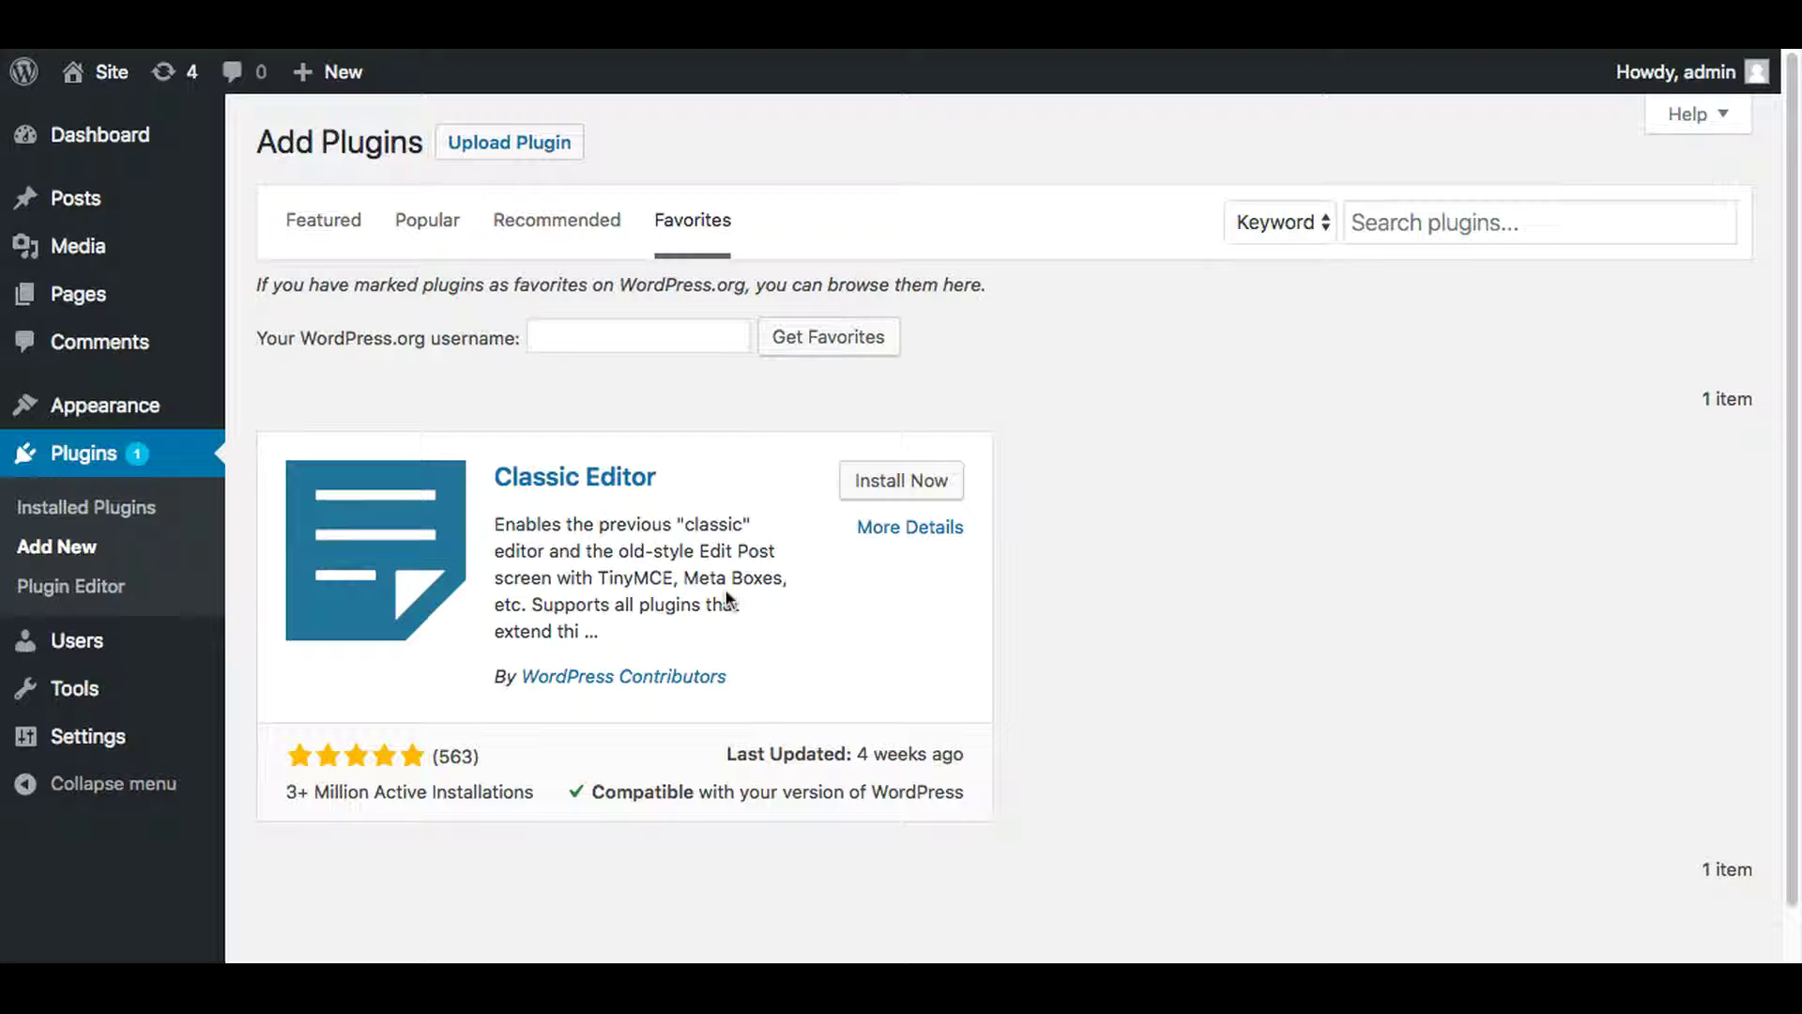
pyautogui.click(884, 494)
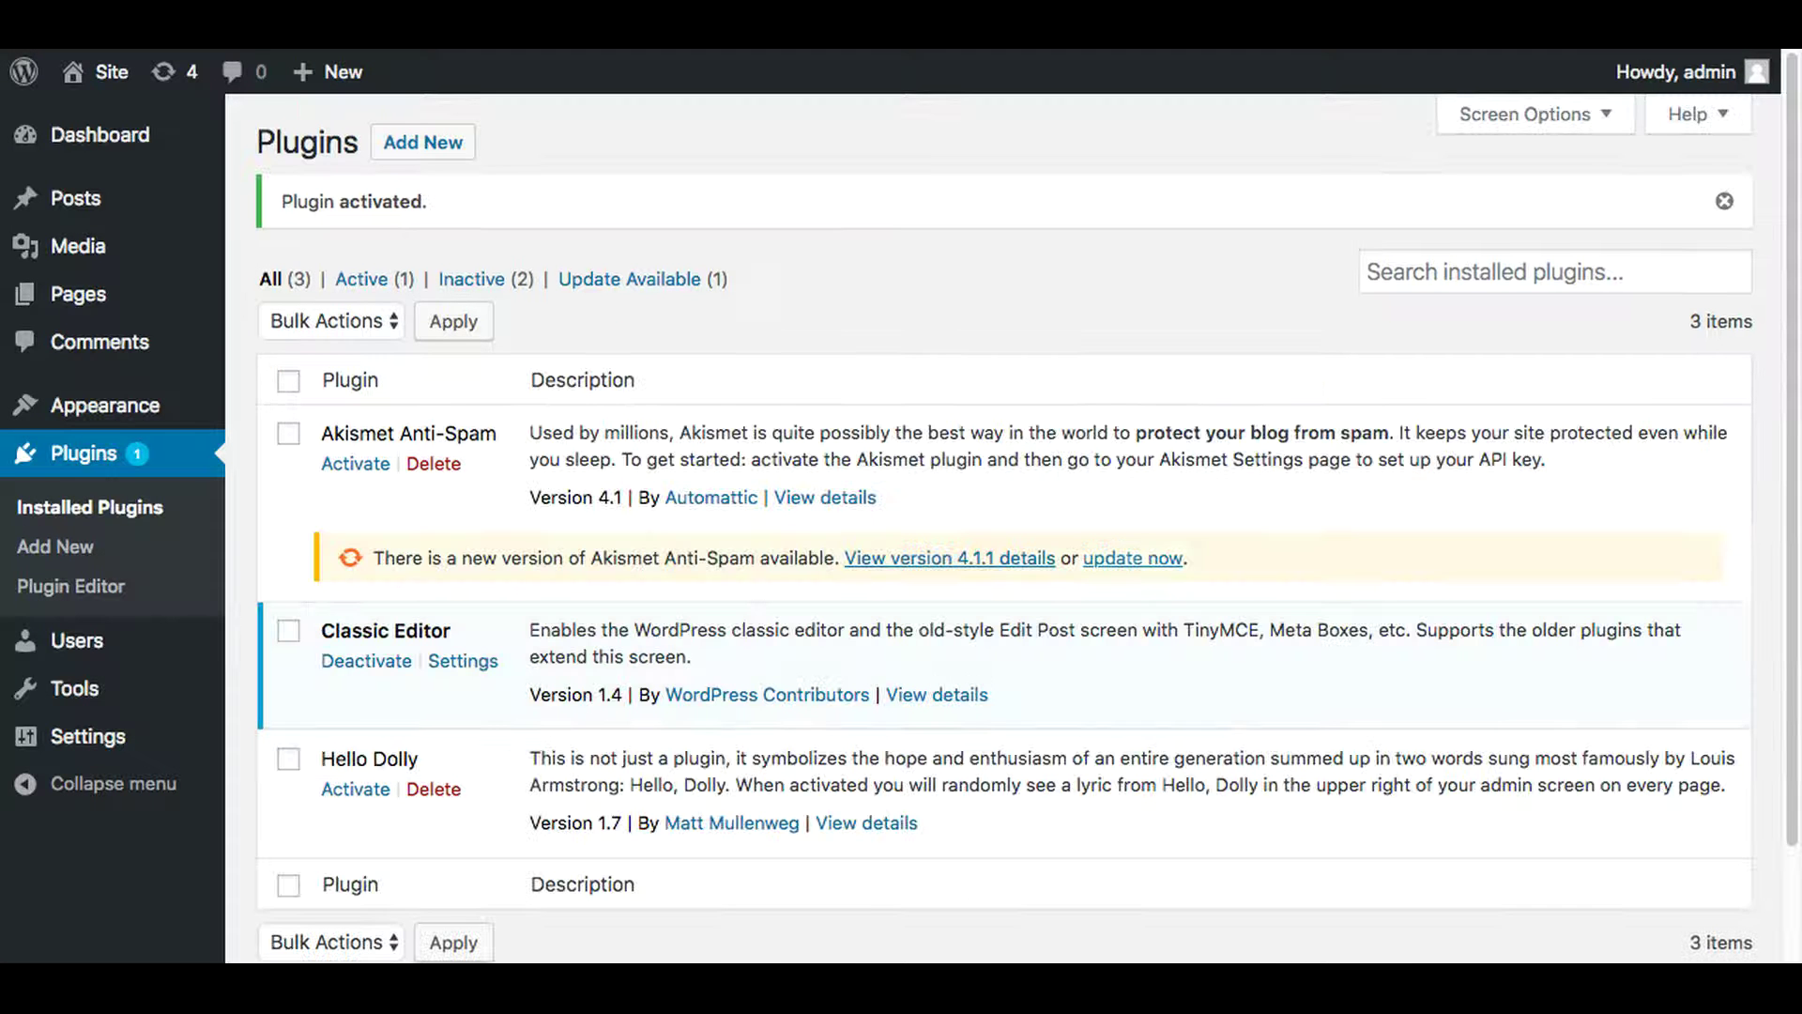
pyautogui.scroll(-3, 717, 624)
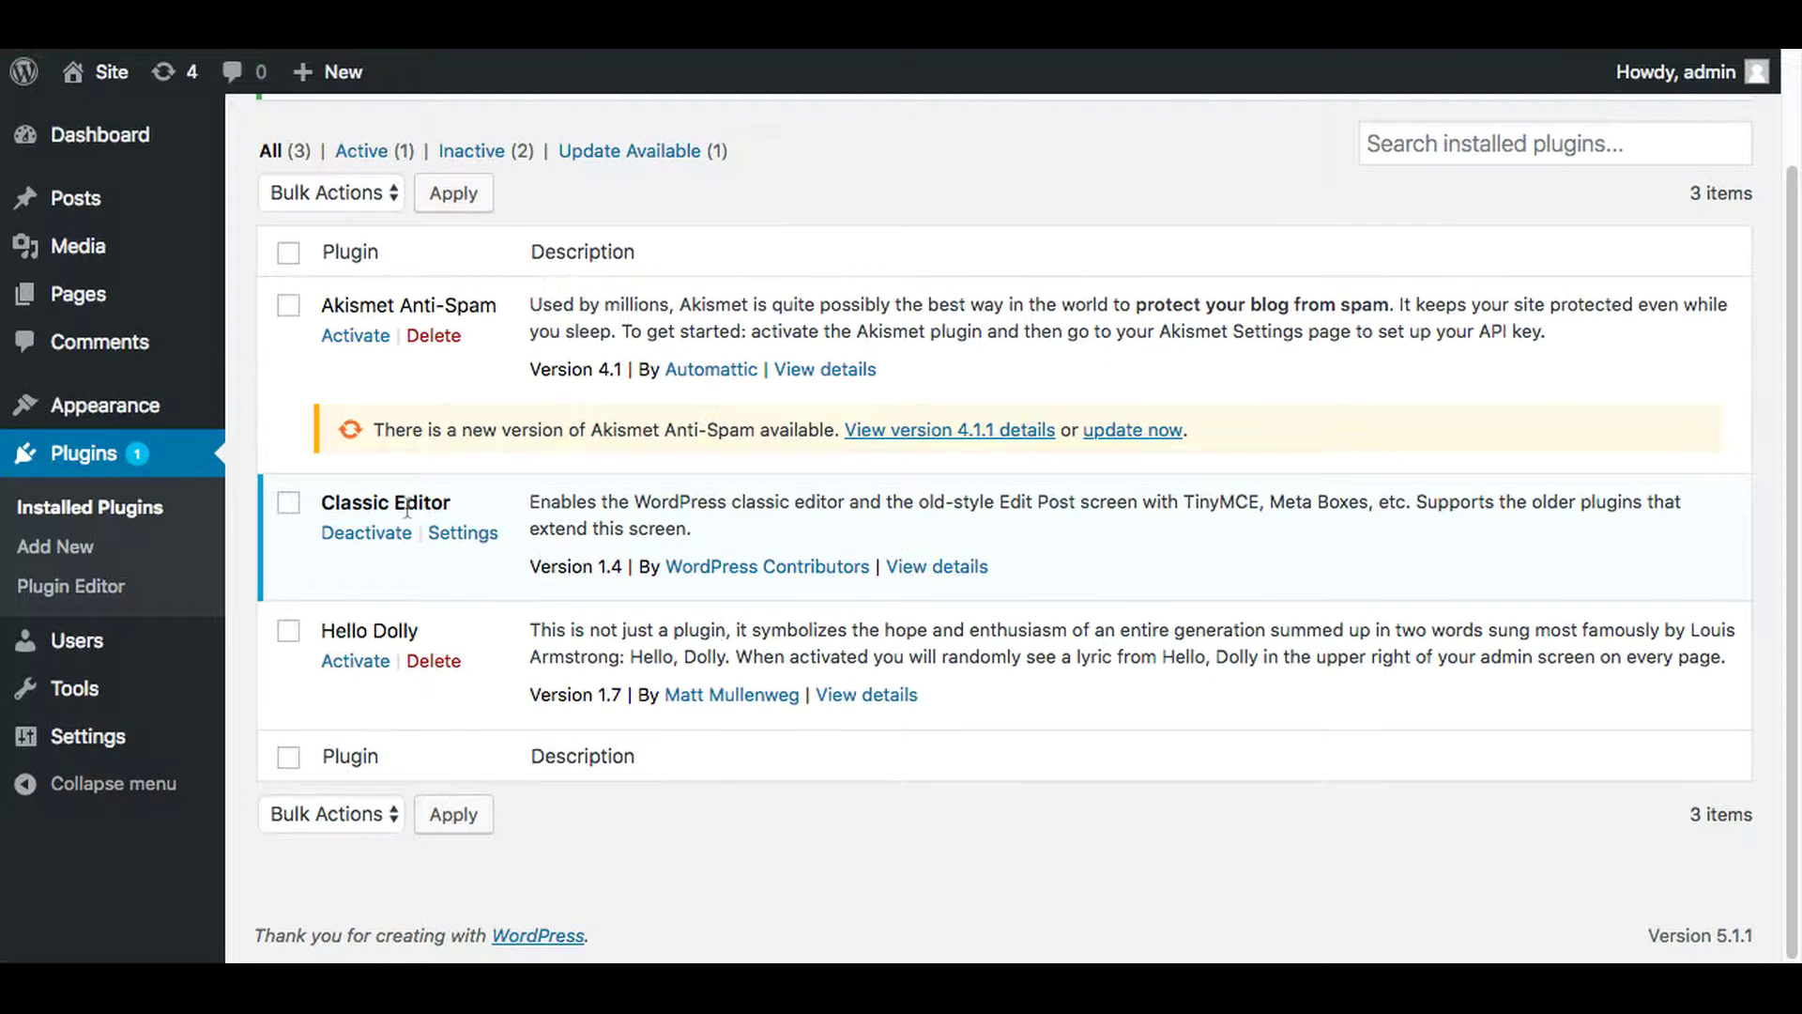
pyautogui.scroll(3, 142, 329)
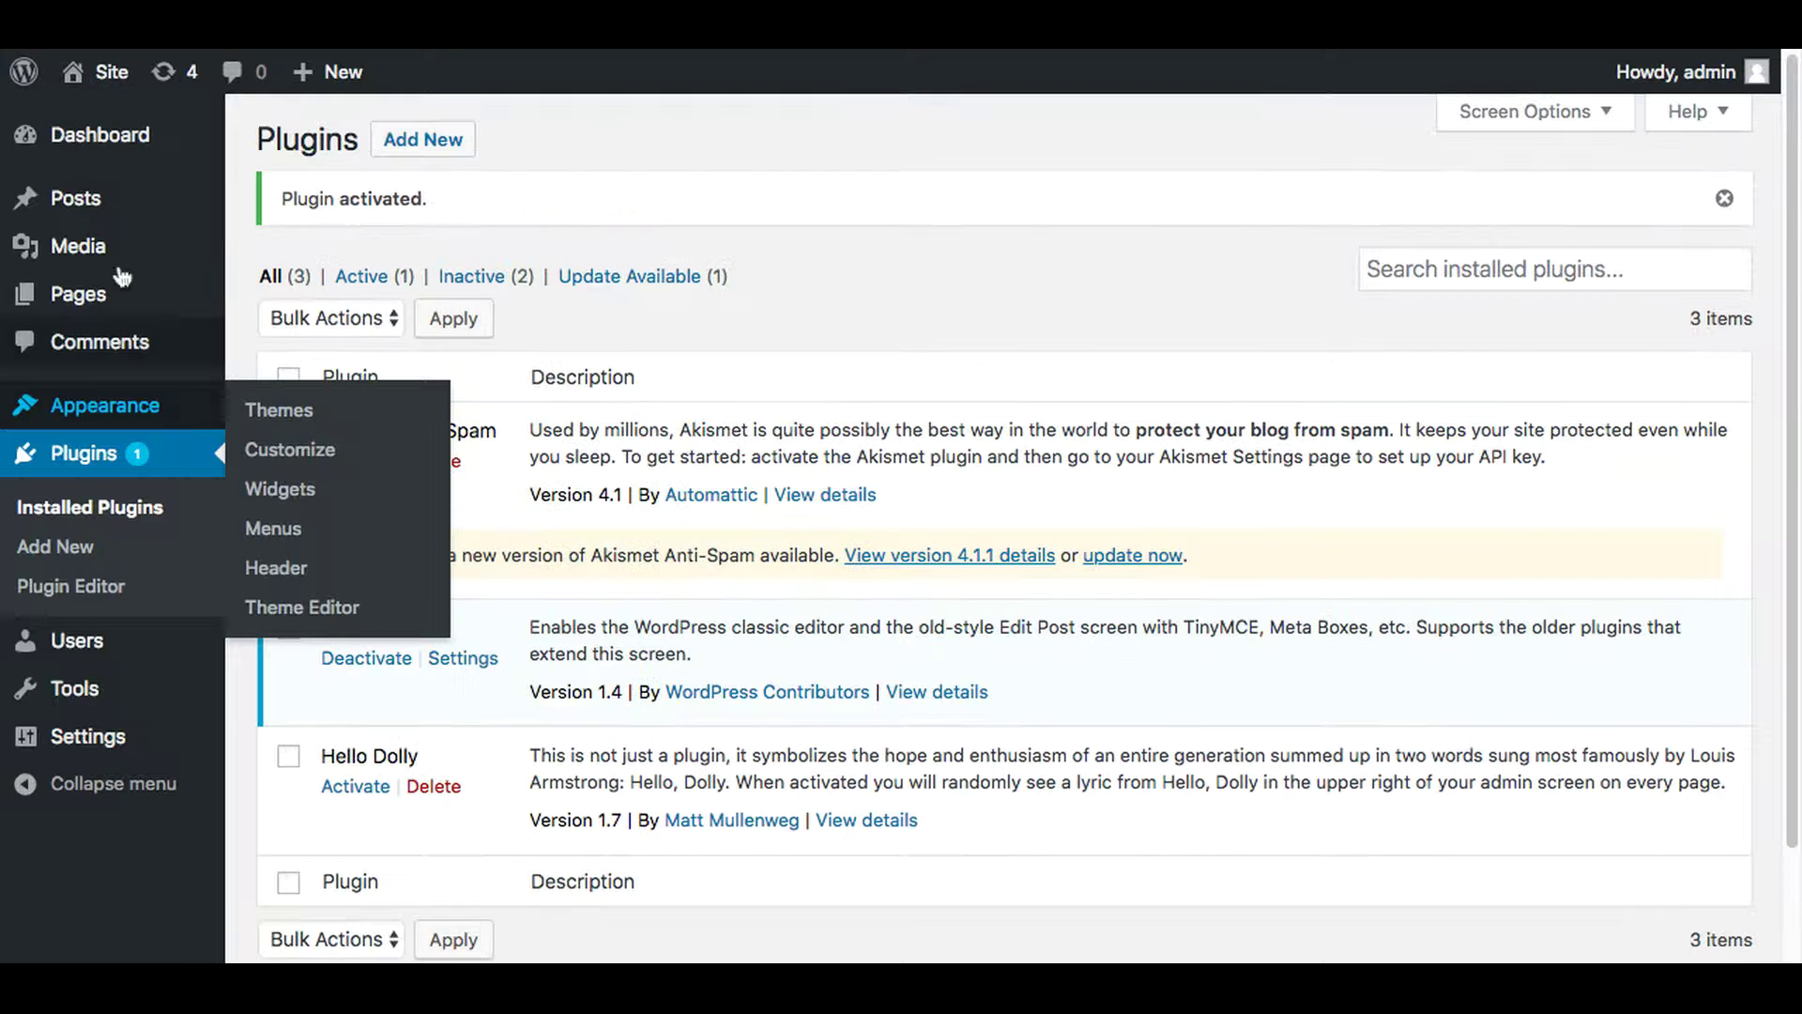
# Step: Open a new post in the classic editor and compare its Text and Visual editing modes
pyautogui.moveTo(109, 213)
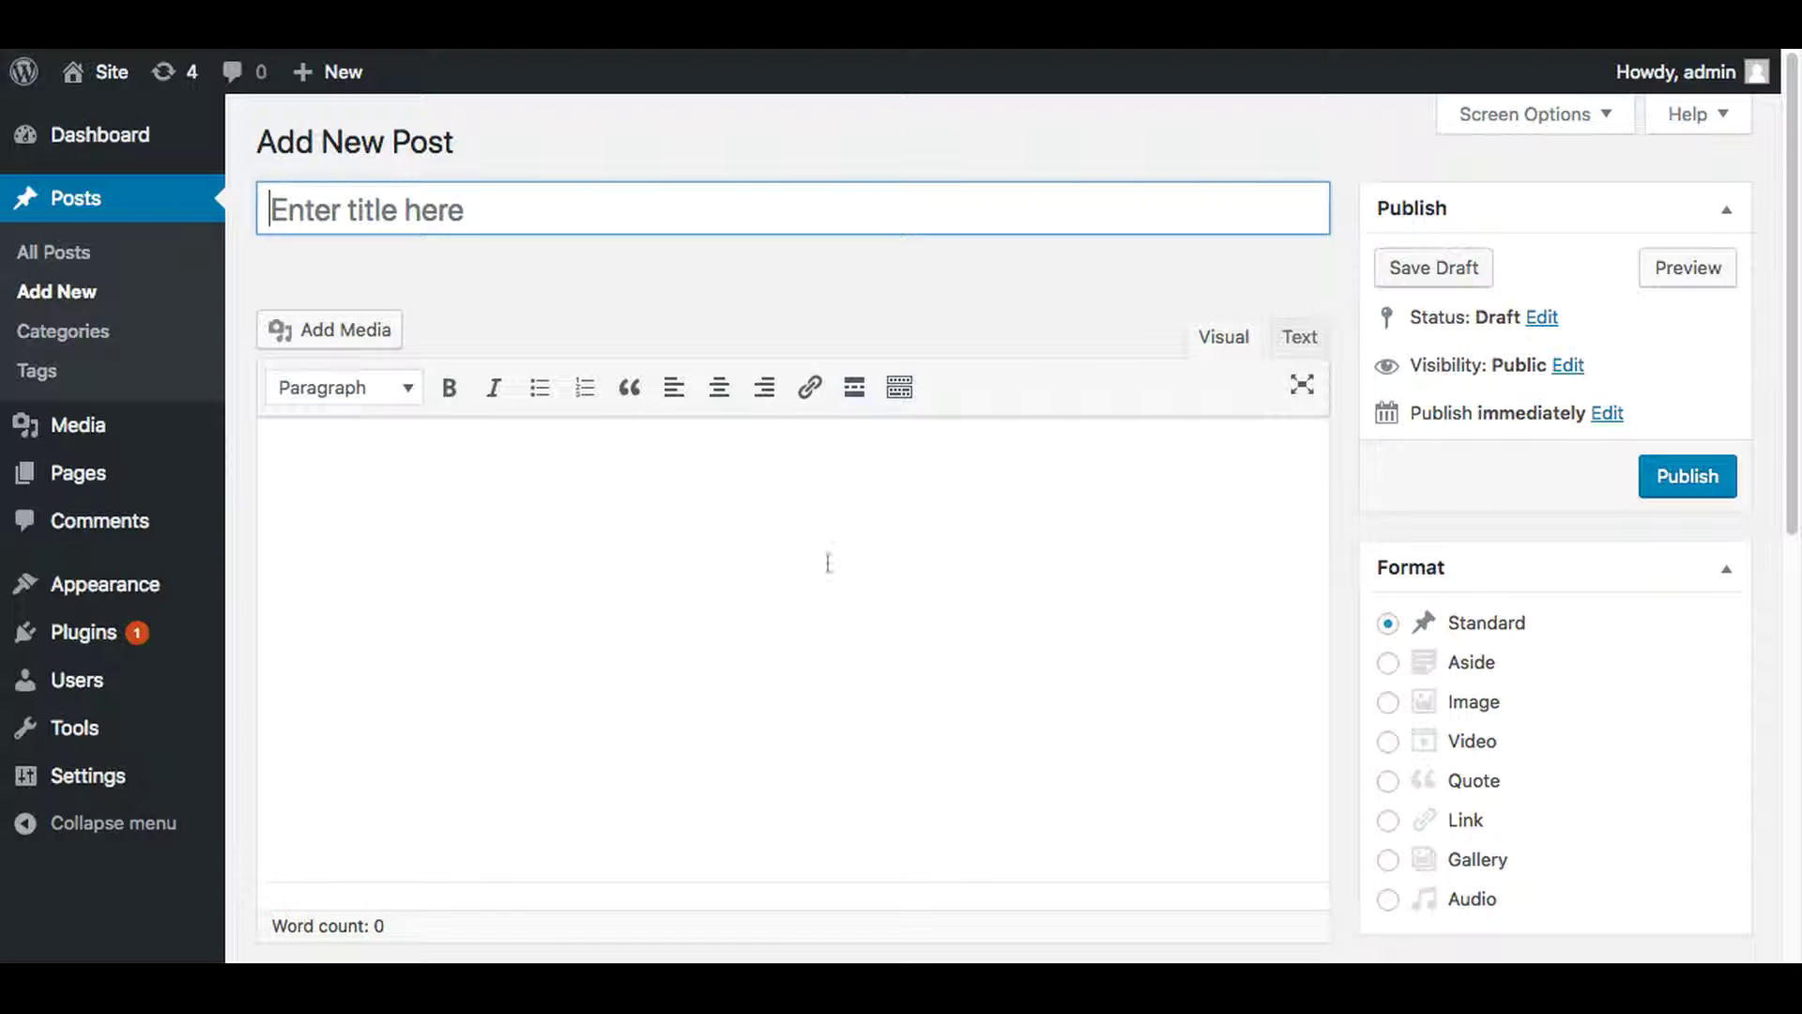
pyautogui.click(1312, 348)
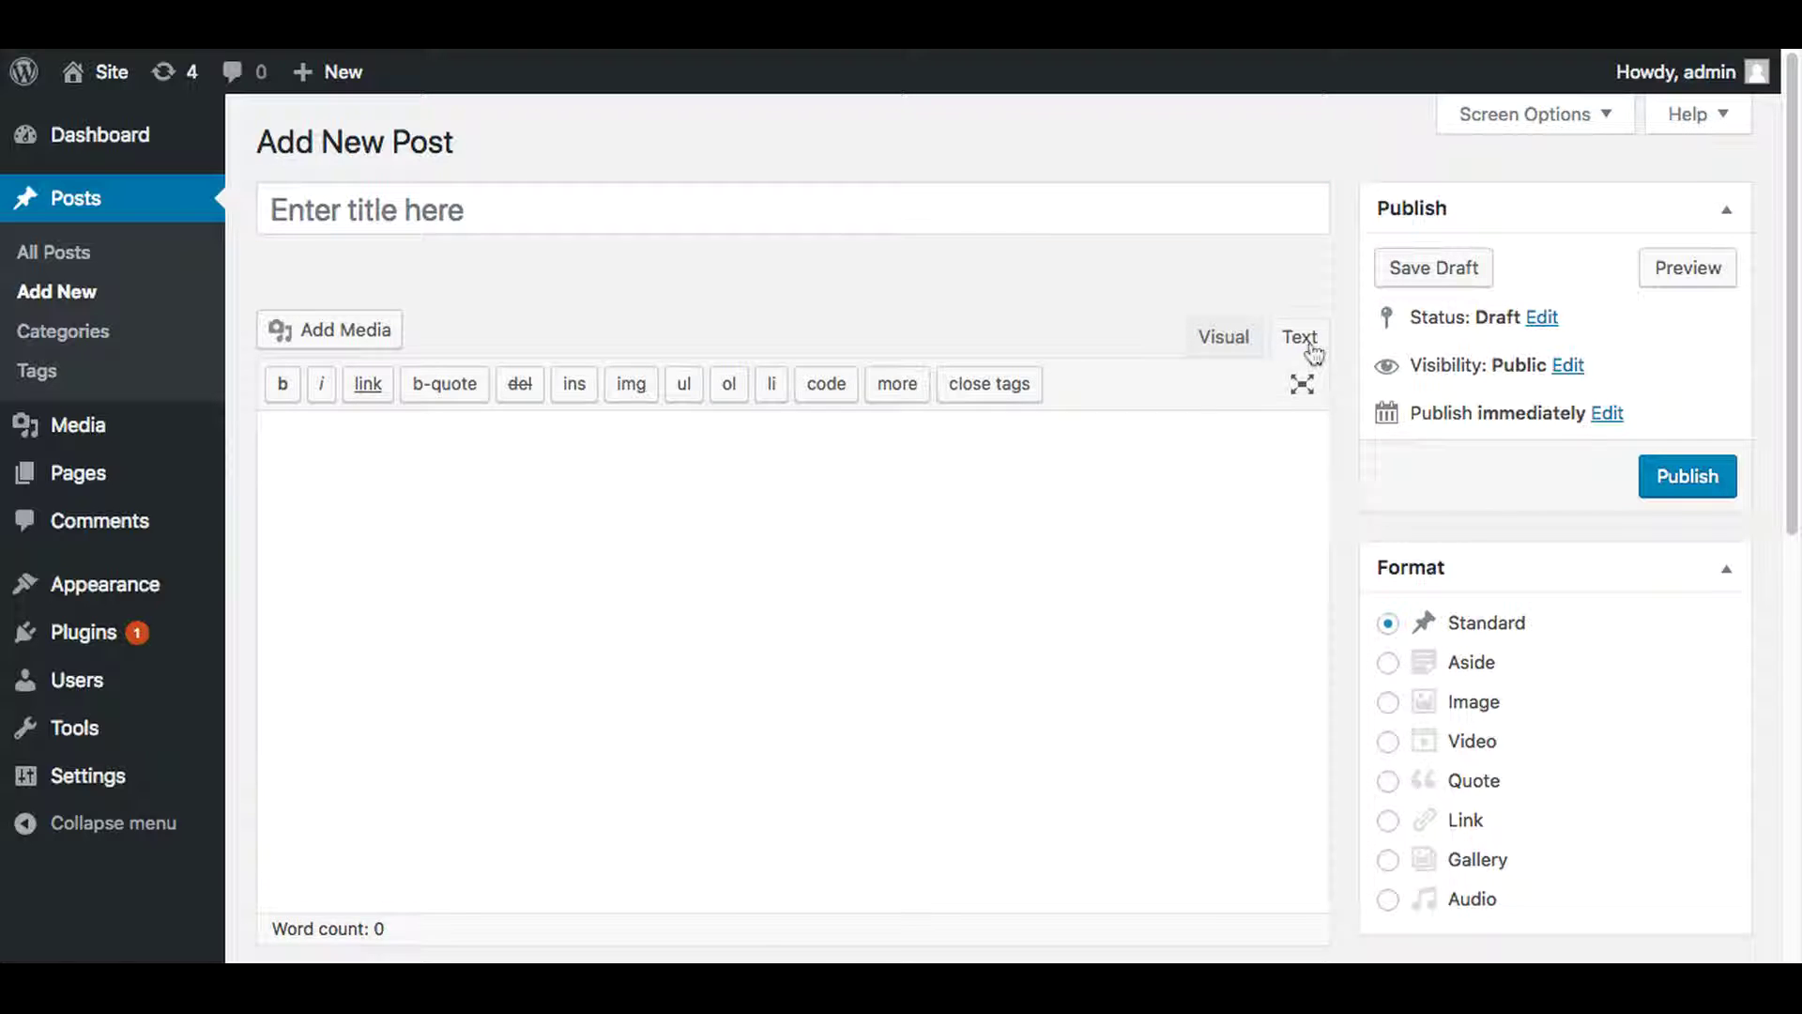
pyautogui.click(1232, 340)
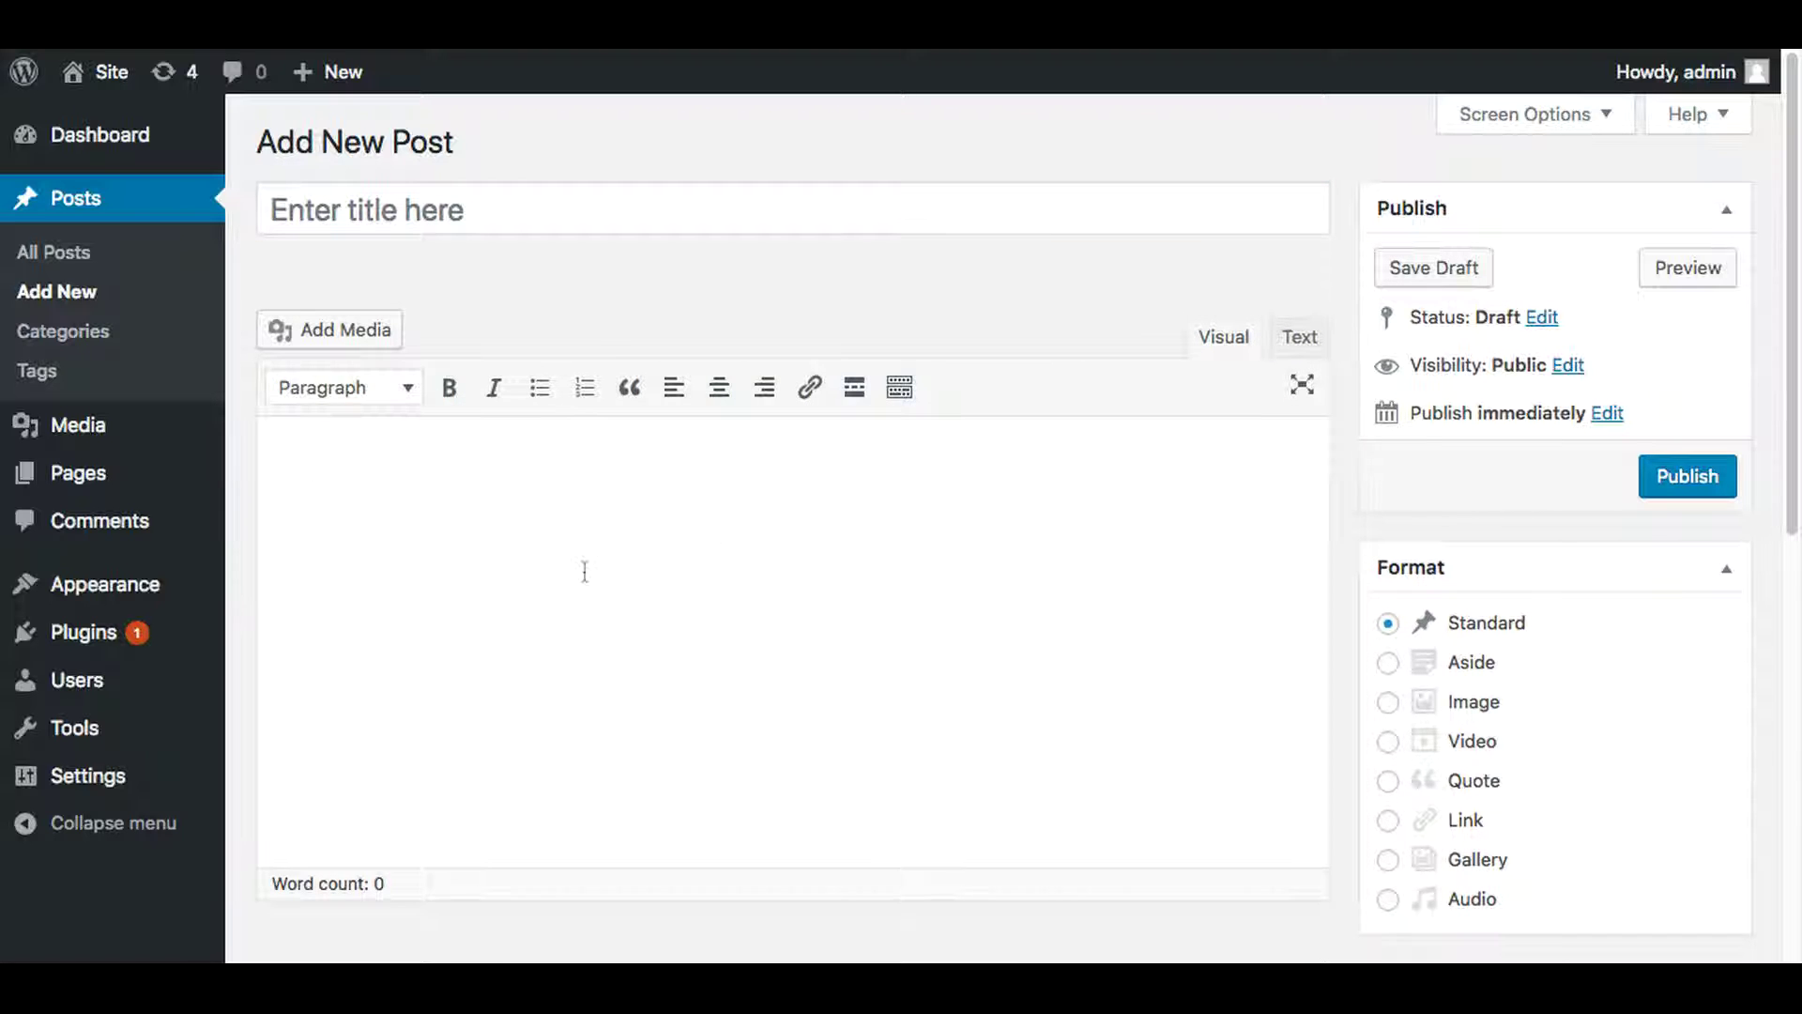
# Step: Deactivate the Classic Editor plugin, start a new post in the block editor and dismiss its welcome tip
pyautogui.moveTo(140, 632)
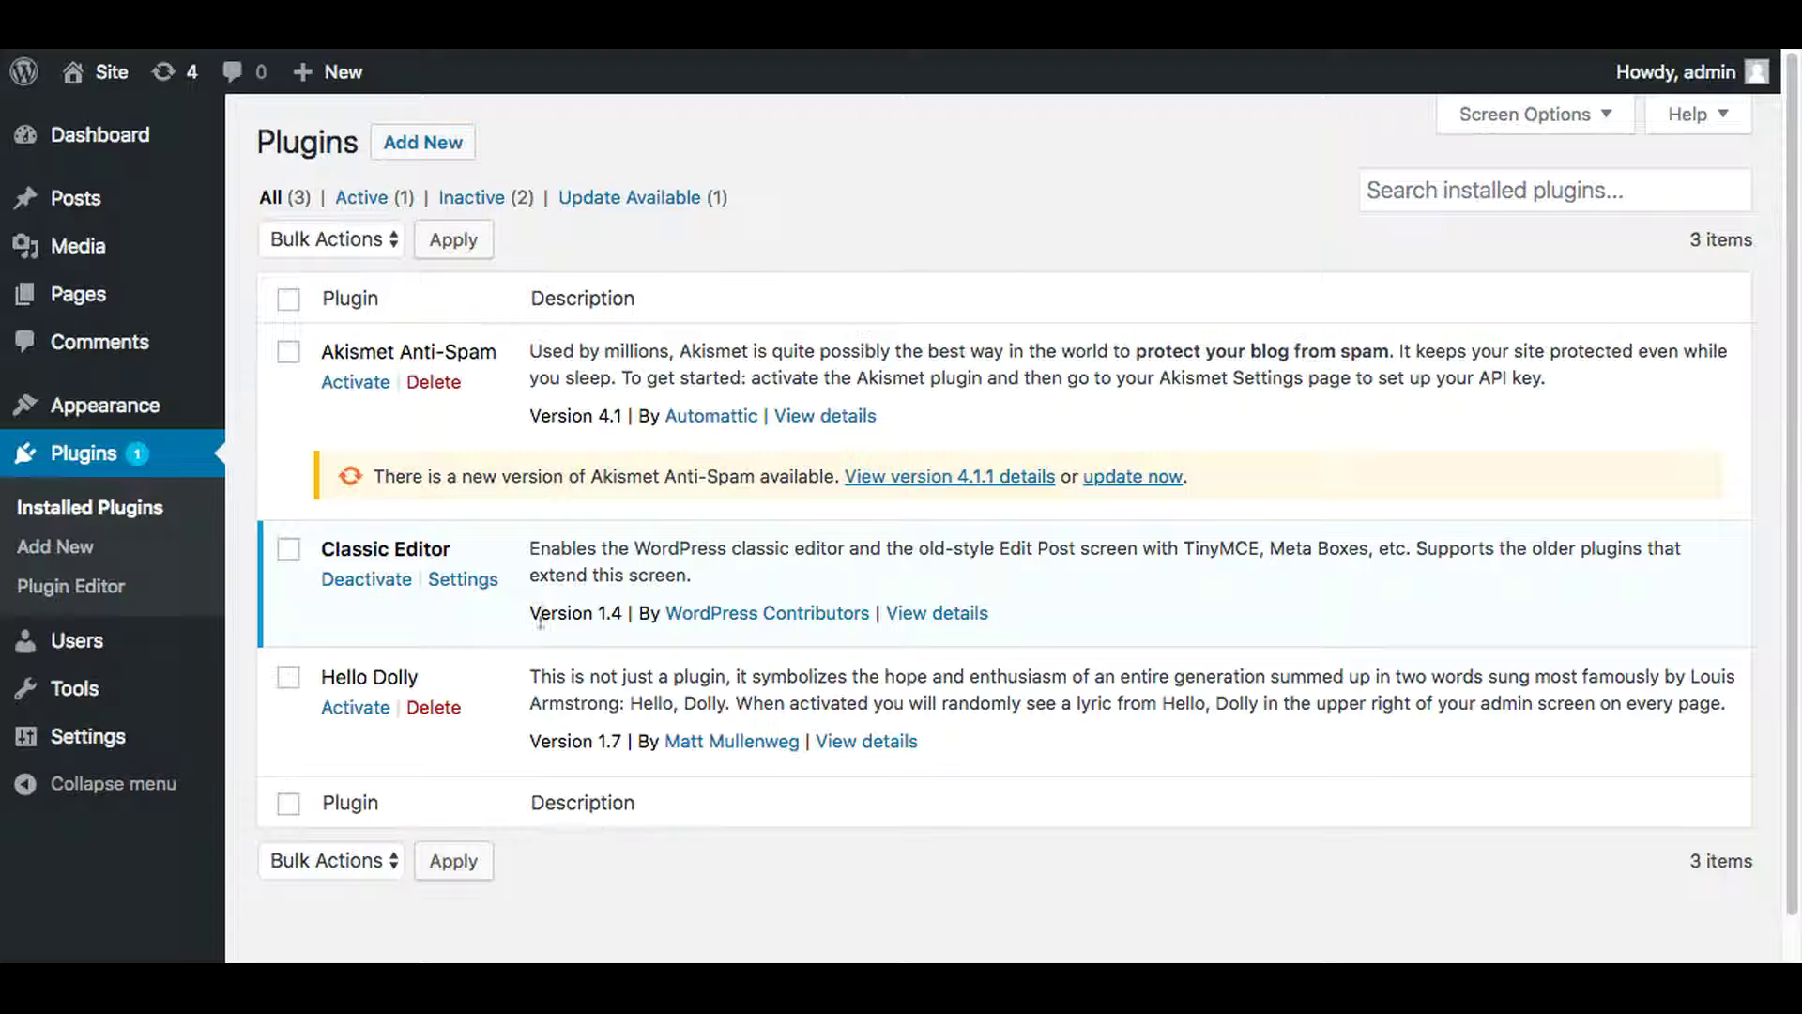
pyautogui.click(368, 581)
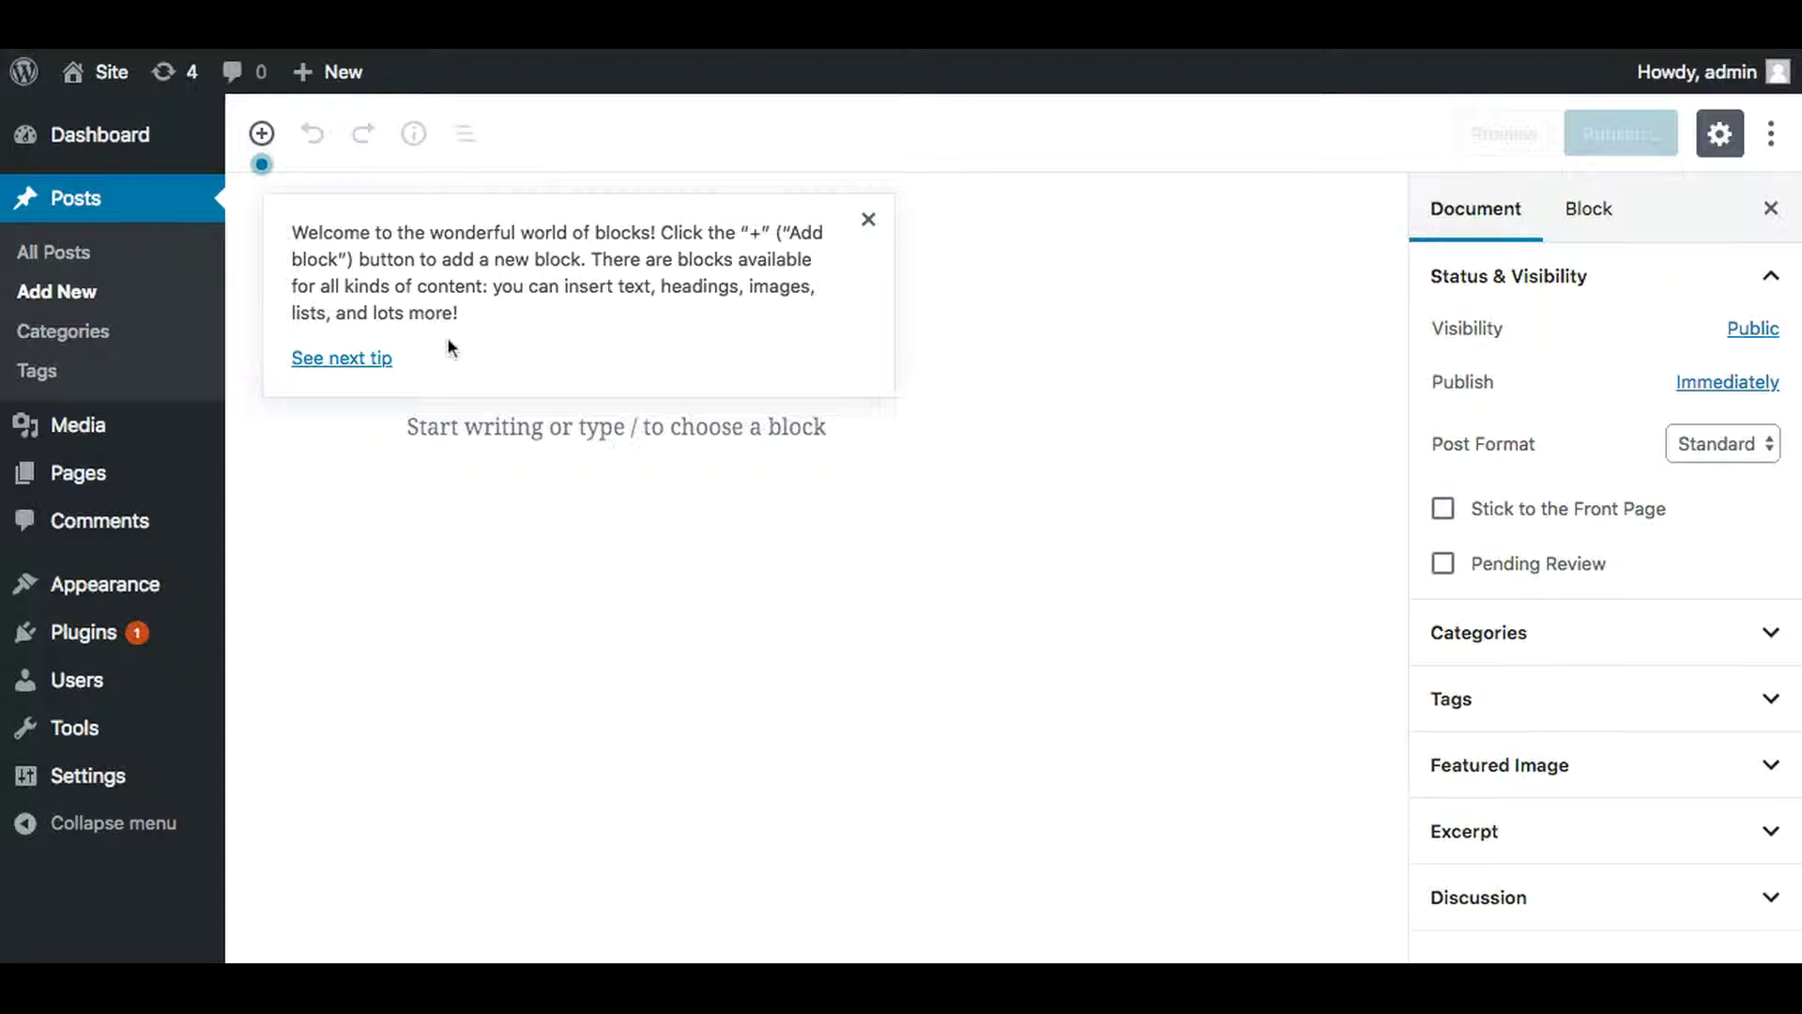
pyautogui.click(868, 220)
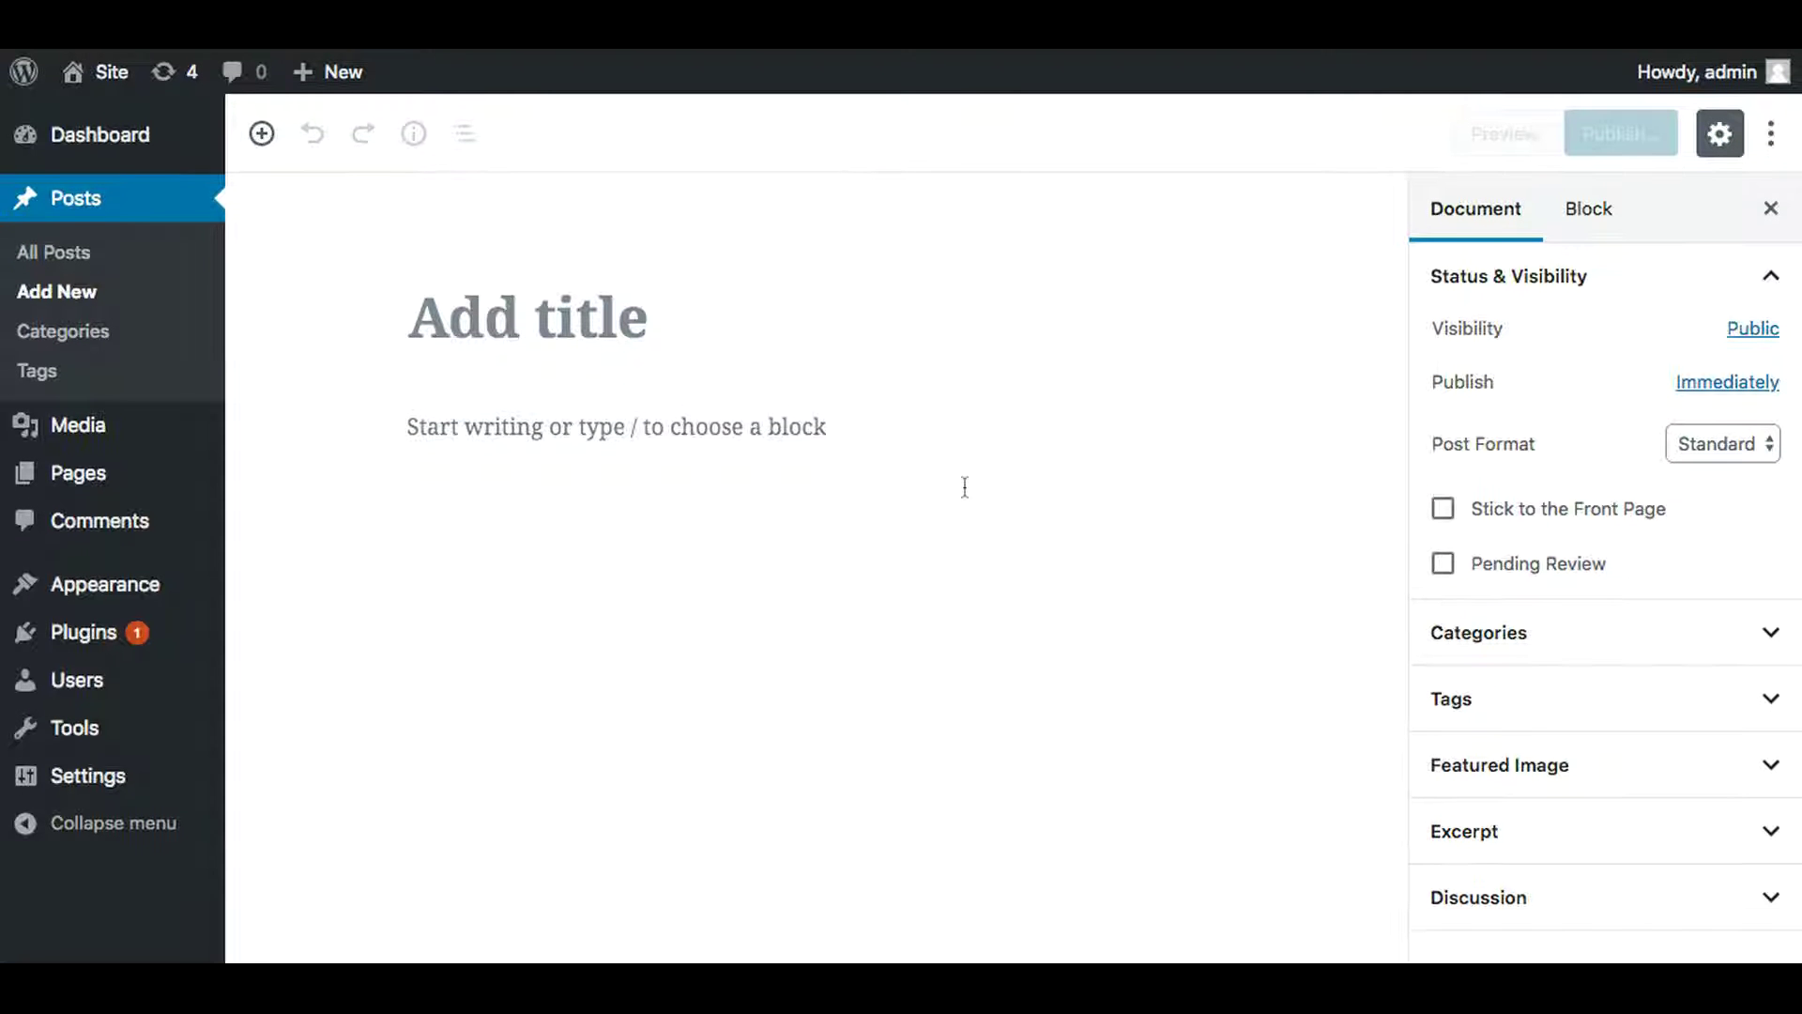
# Step: Expand the new post's Categories settings and enter "Demo" as the post title
pyautogui.click(1728, 637)
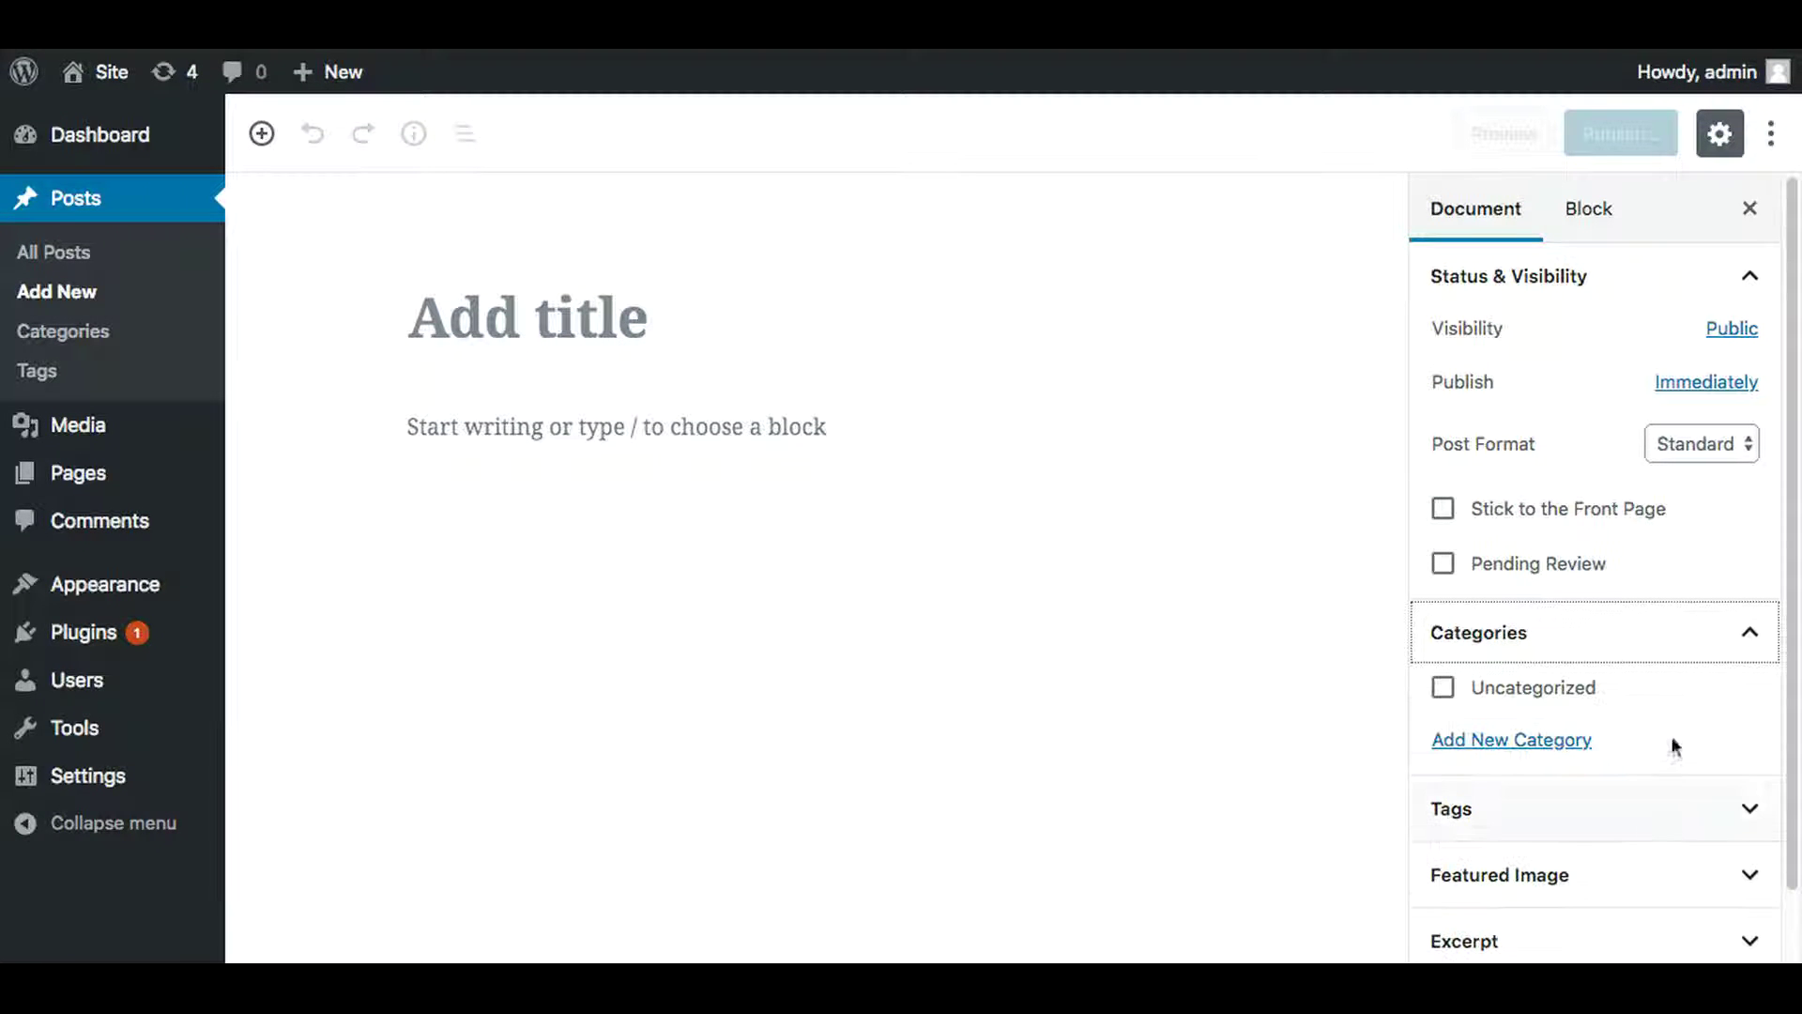
pyautogui.scroll(-1, 1620, 739)
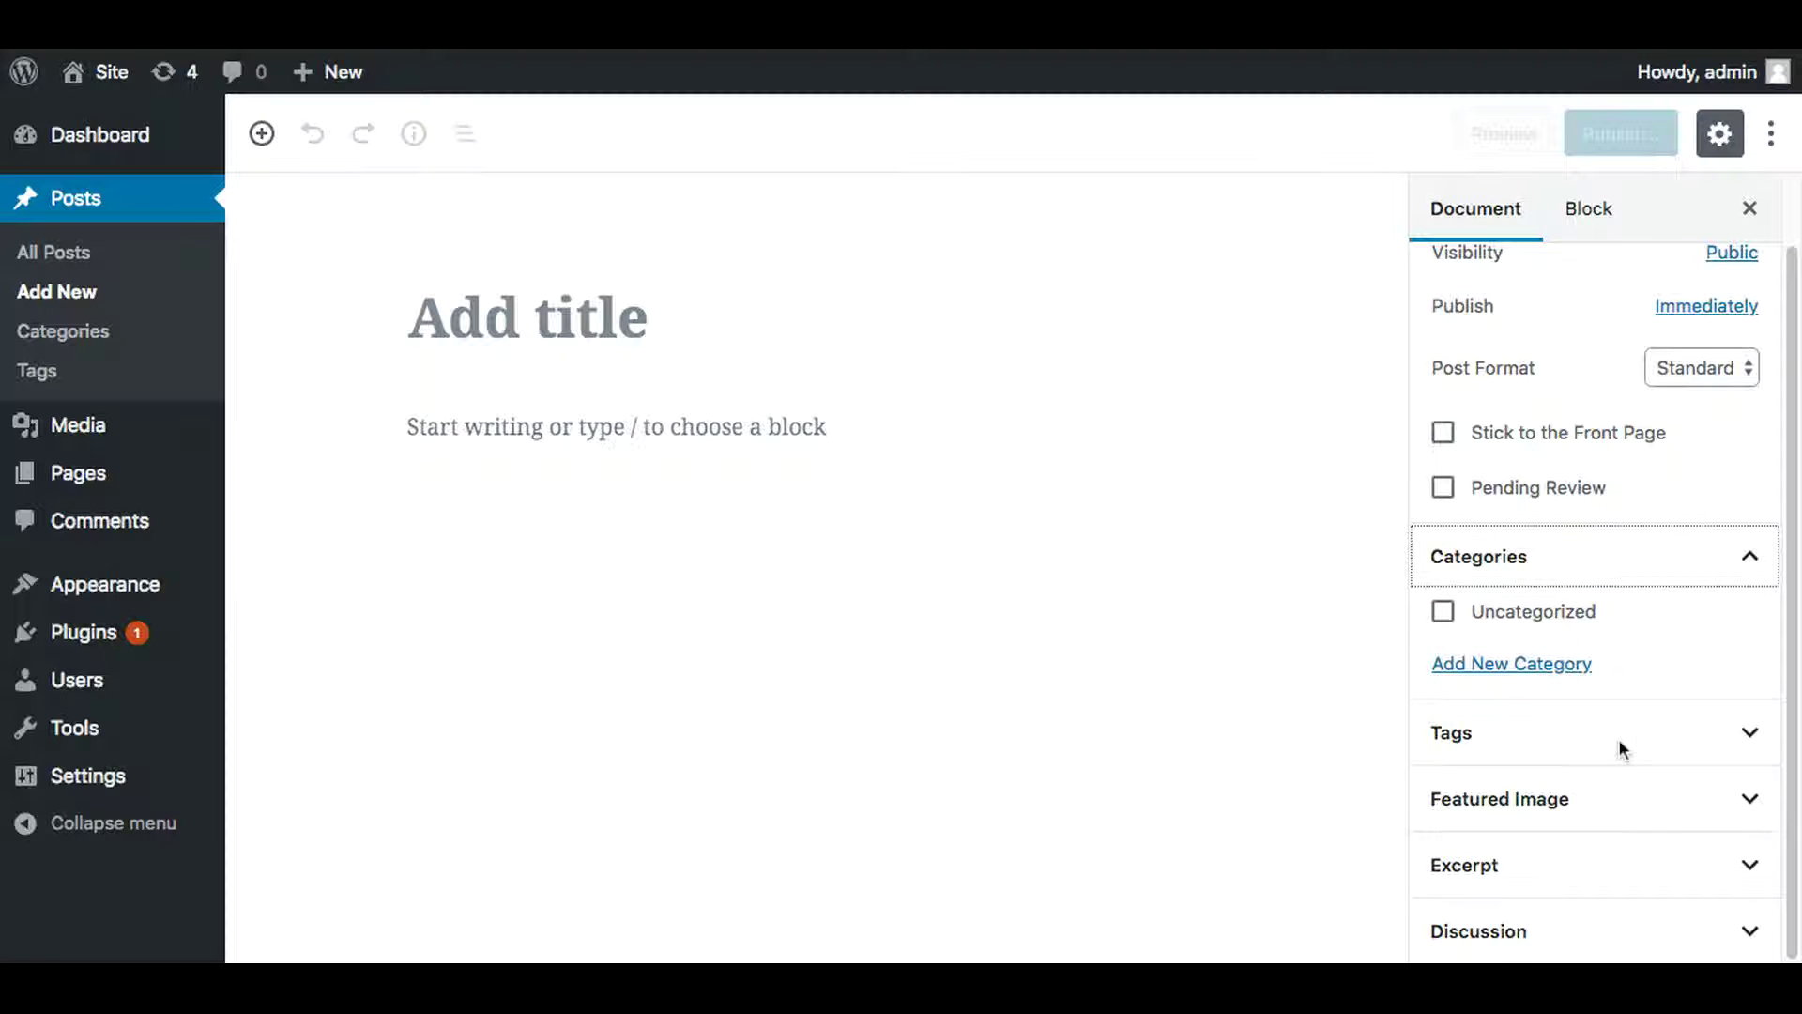
pyautogui.click(646, 313)
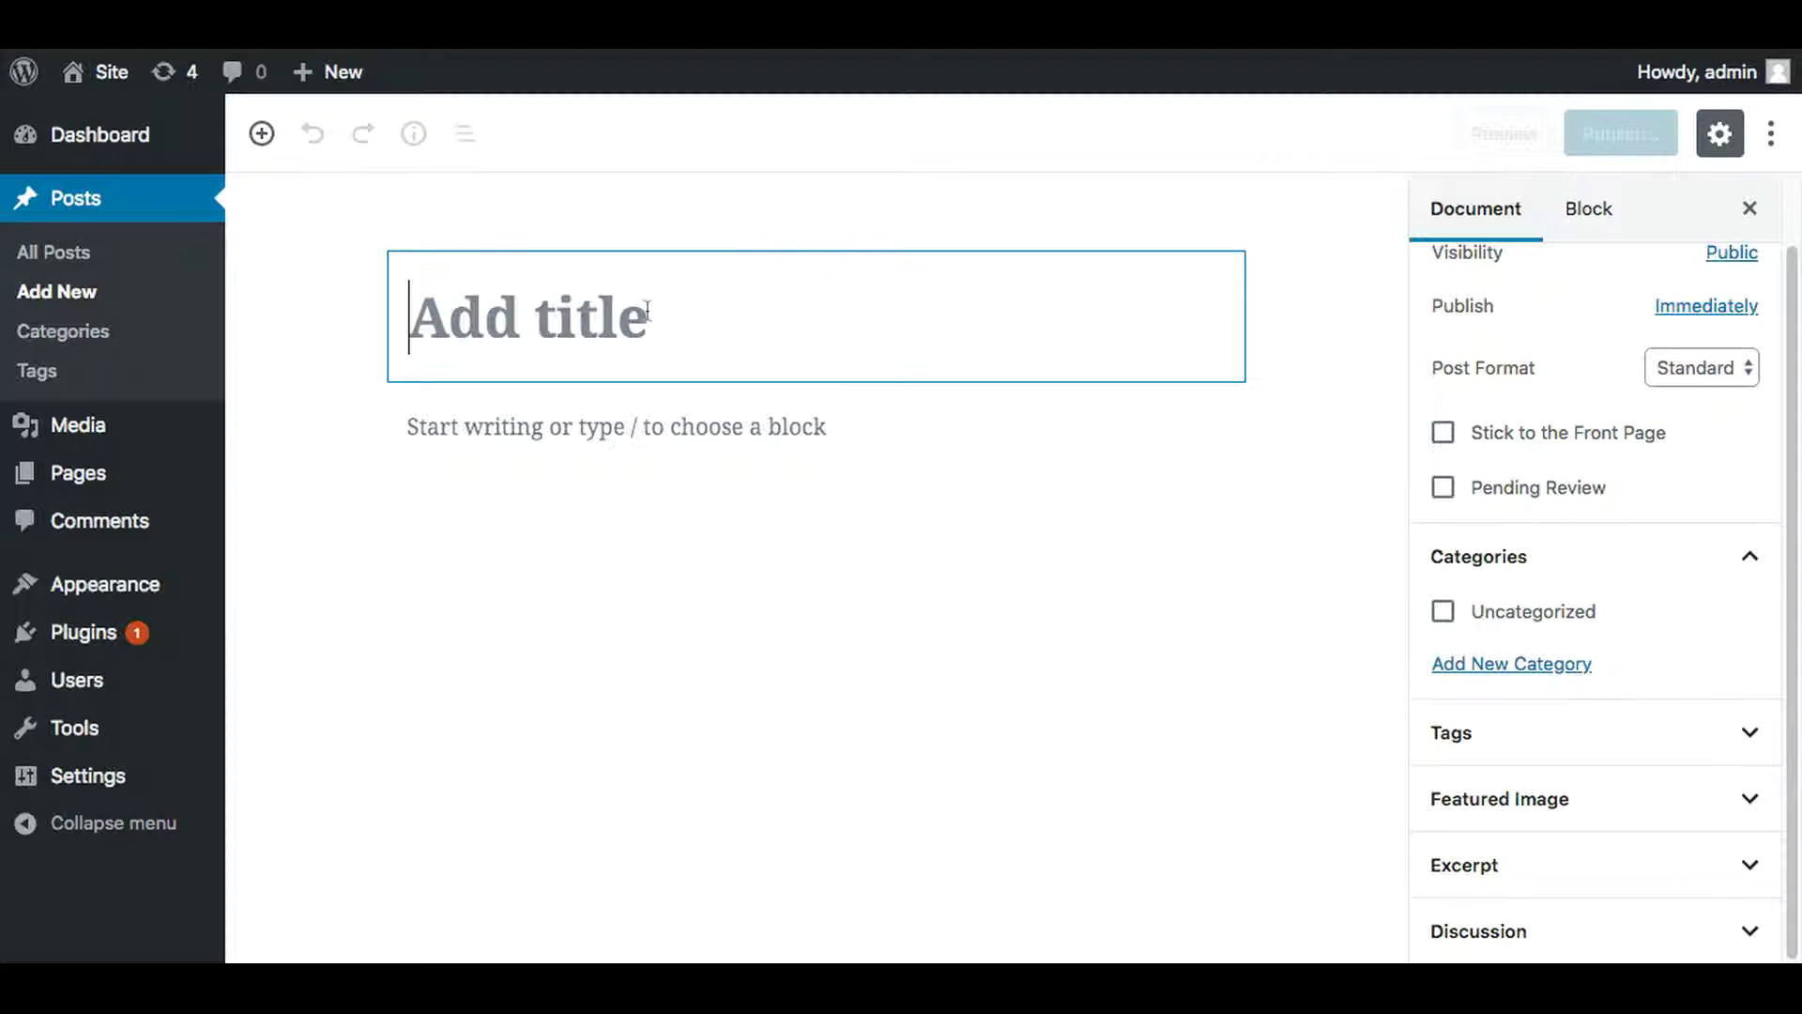
pyautogui.write('Demo')
# Step: Write the post paragraphs "Hi all, i completed manual!" and "Thanks for see.", with one empty paragraph between them
pyautogui.click(681, 424)
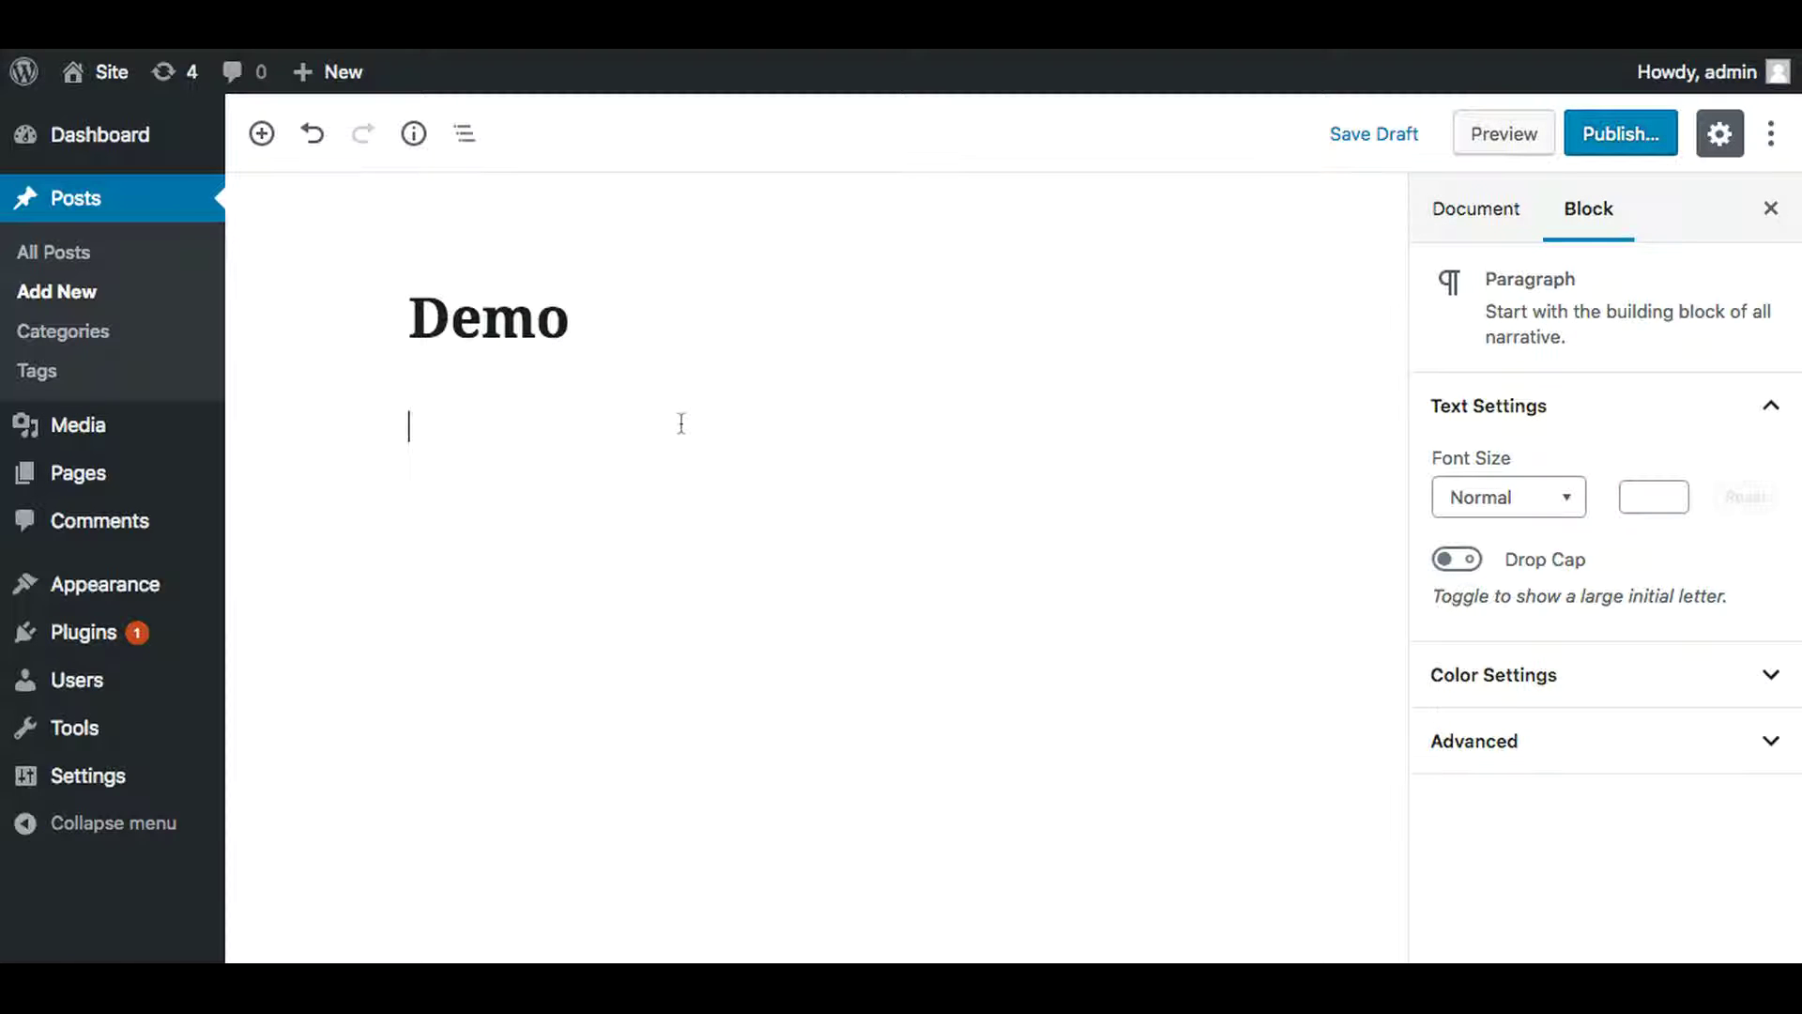
pyautogui.write('Hi all, i c')
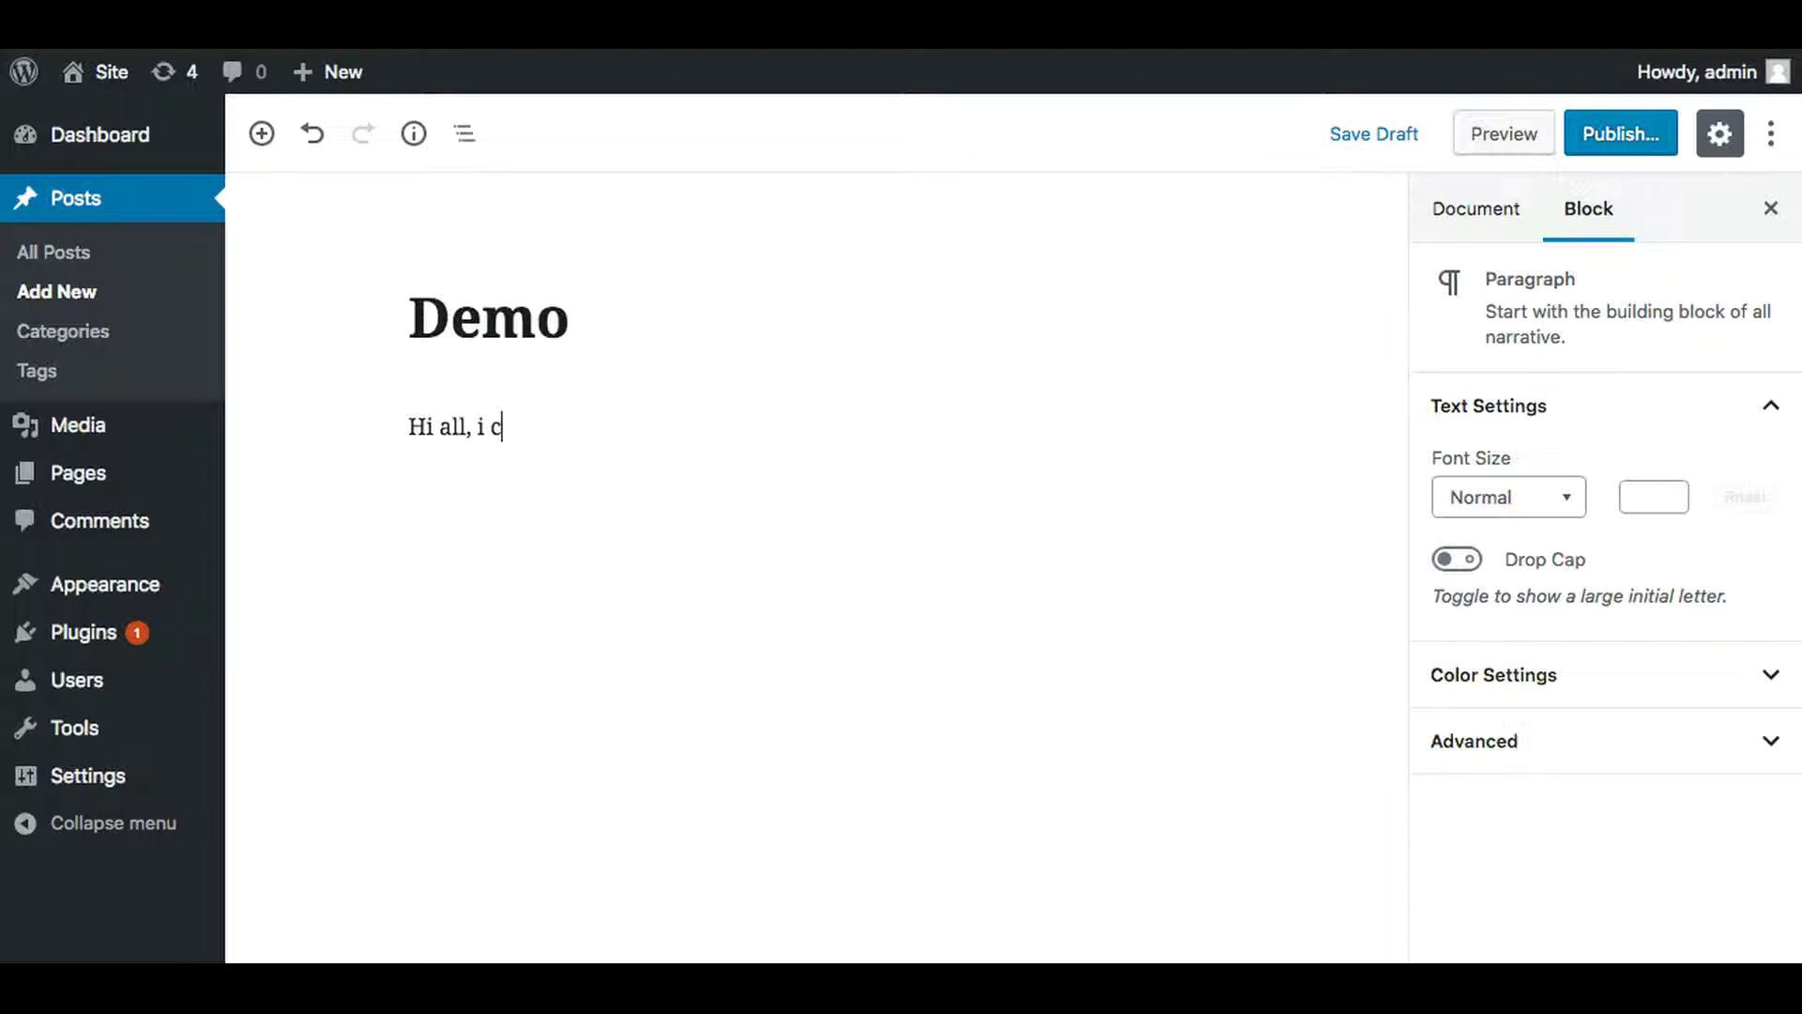
pyautogui.write('ompleted manual!')
pyautogui.press('Return')
pyautogui.press('Return')
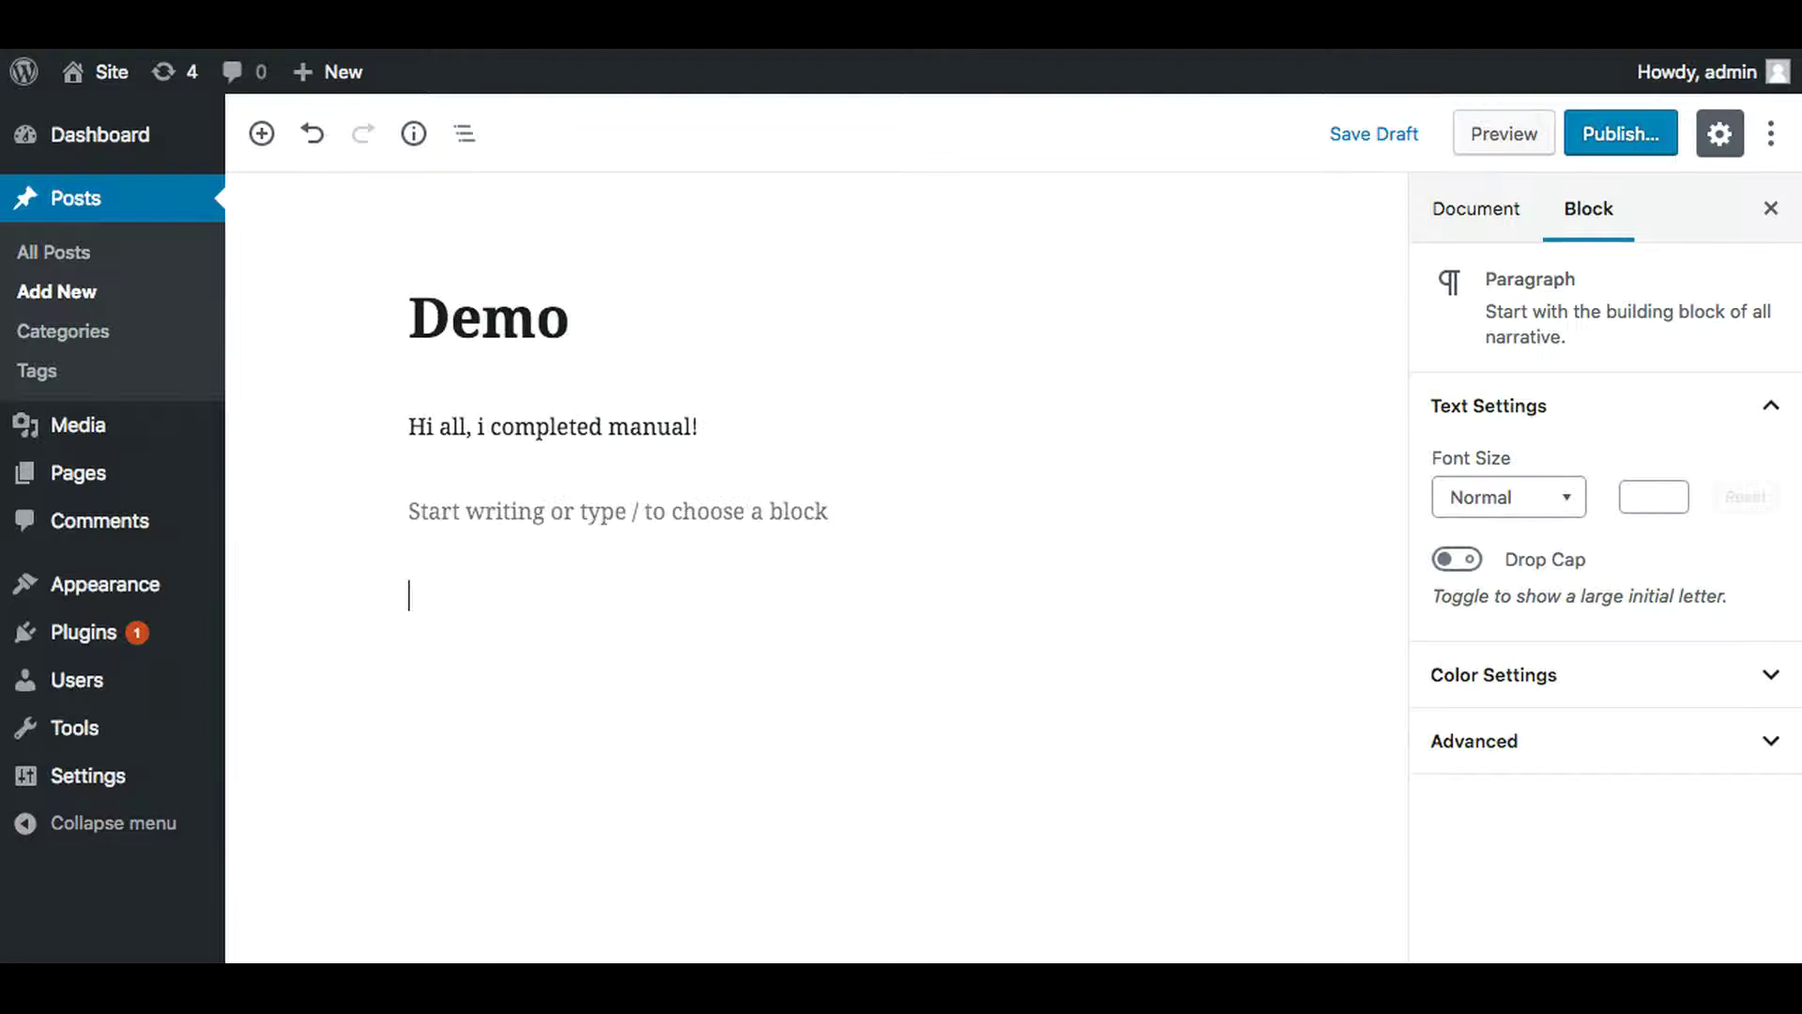
pyautogui.write('Thanks for')
pyautogui.write('see.')
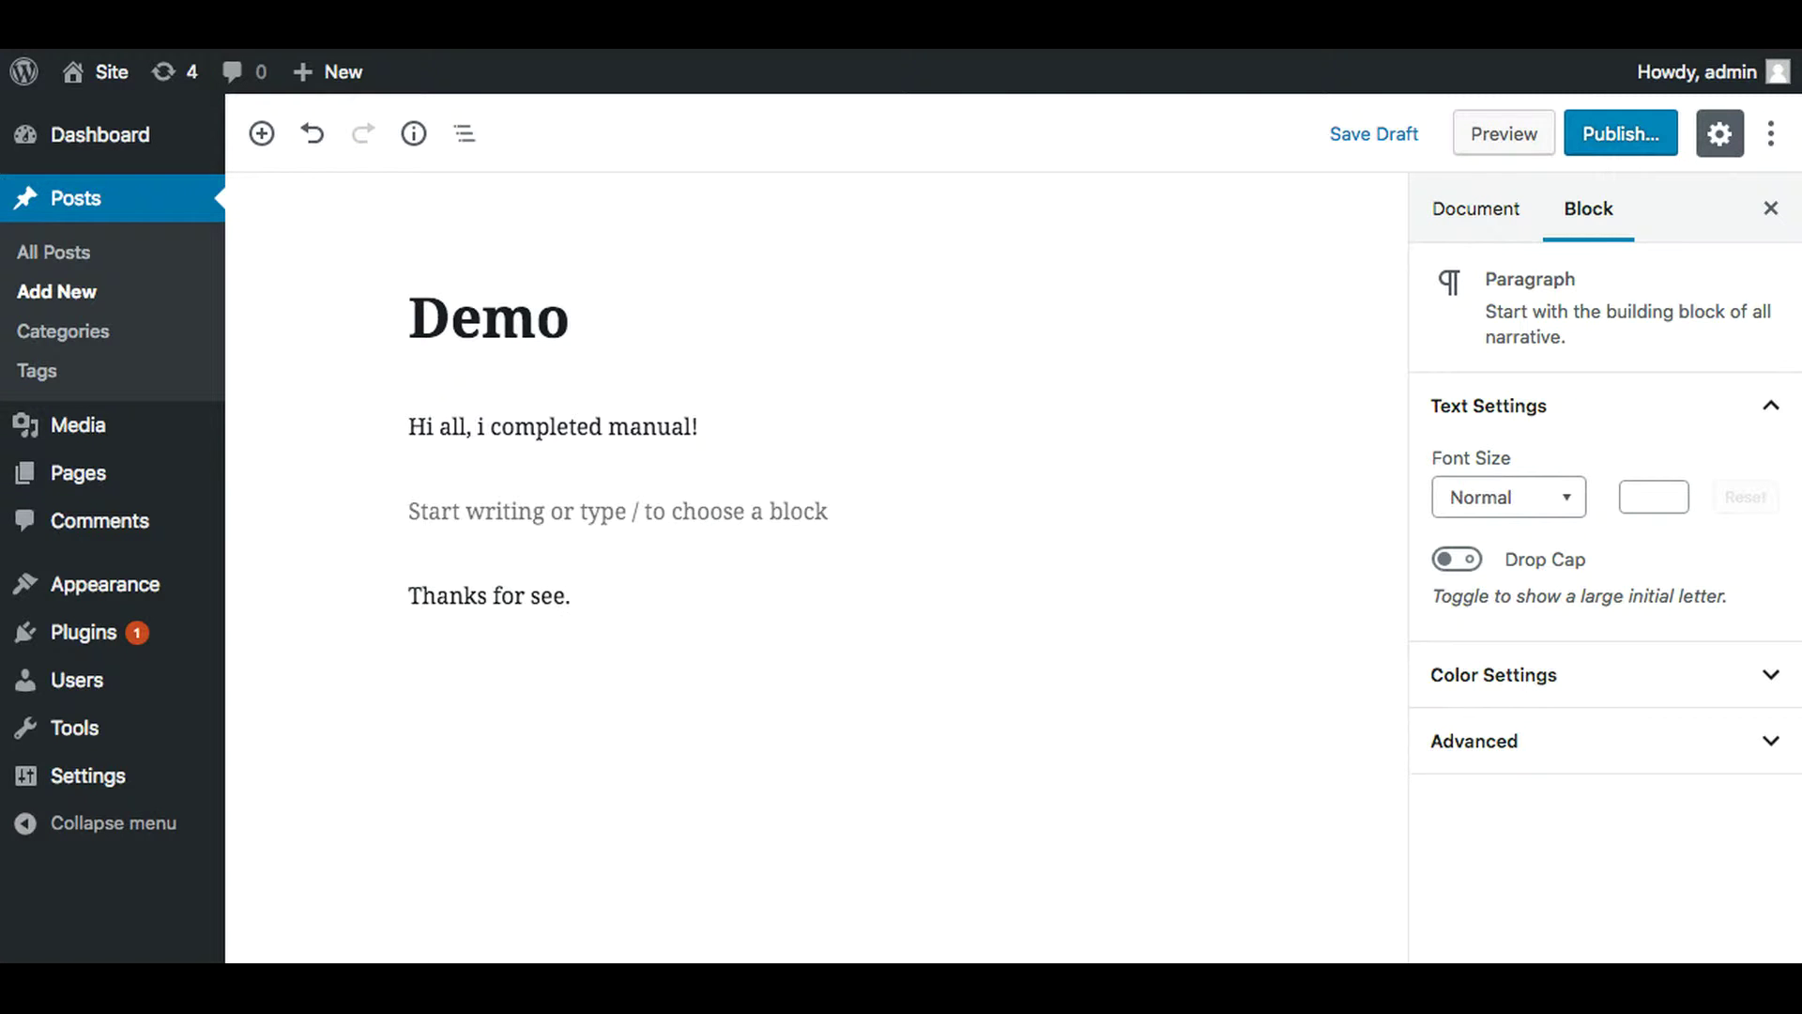